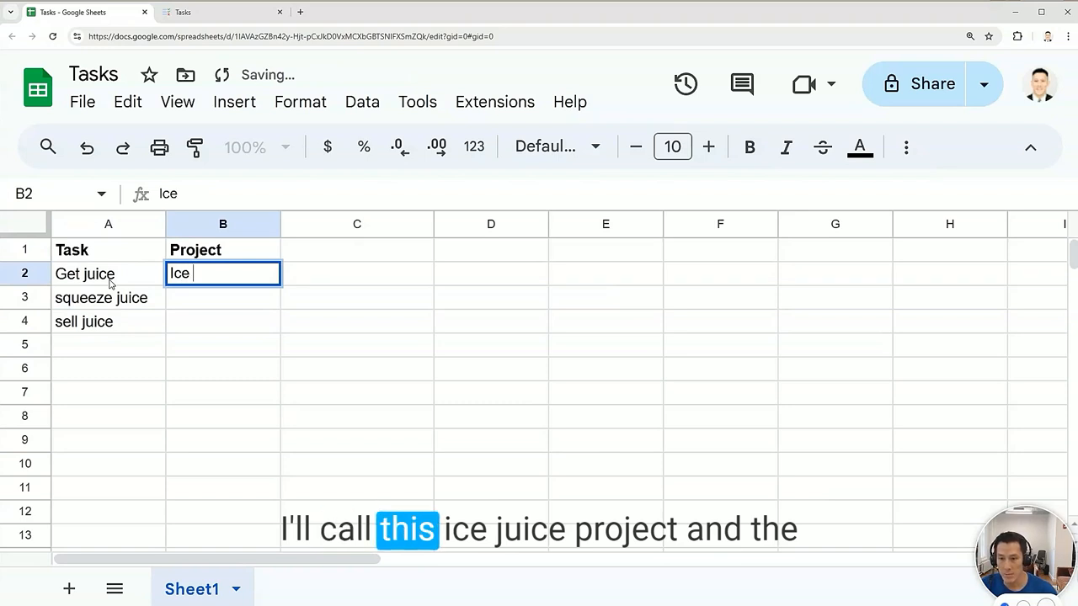
# Step: Finish entering Ice Juice as the project in B2 and copy it to B3:B4
pyautogui.press('Return')
pyautogui.press('Up')
pyautogui.hotkey('ctrl', 'c')
pyautogui.press('Down')
pyautogui.hotkey('shift', 'Down')
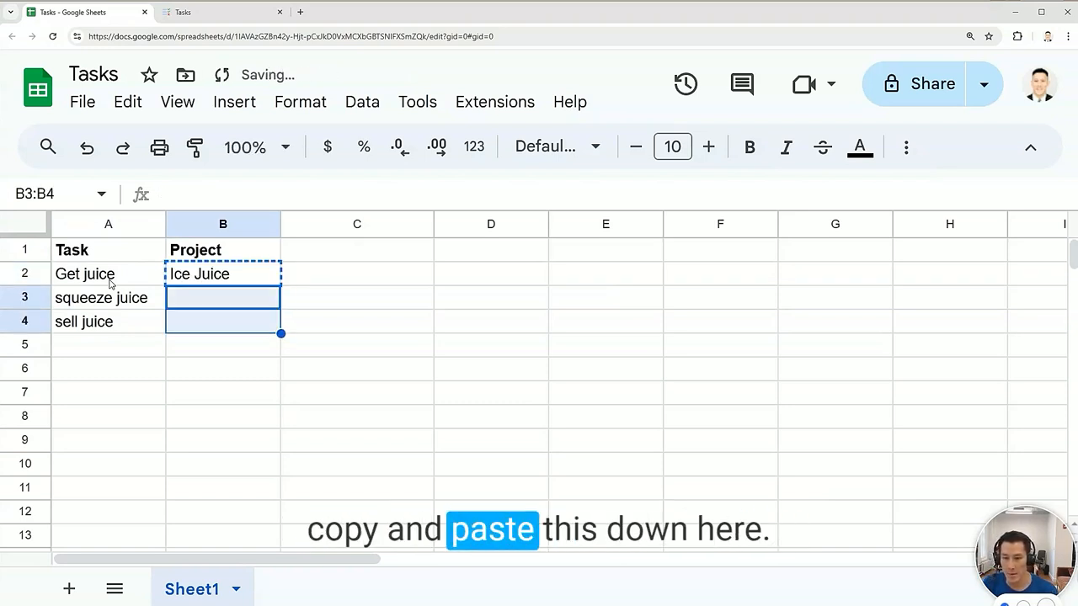
pyautogui.hotkey('ctrl', 'v')
# Step: Add the tasks download app, create algorithm and user testing in A5:A7, and widen column A to fit them
pyautogui.press('Down')
pyautogui.press('Down')
pyautogui.press('Left')
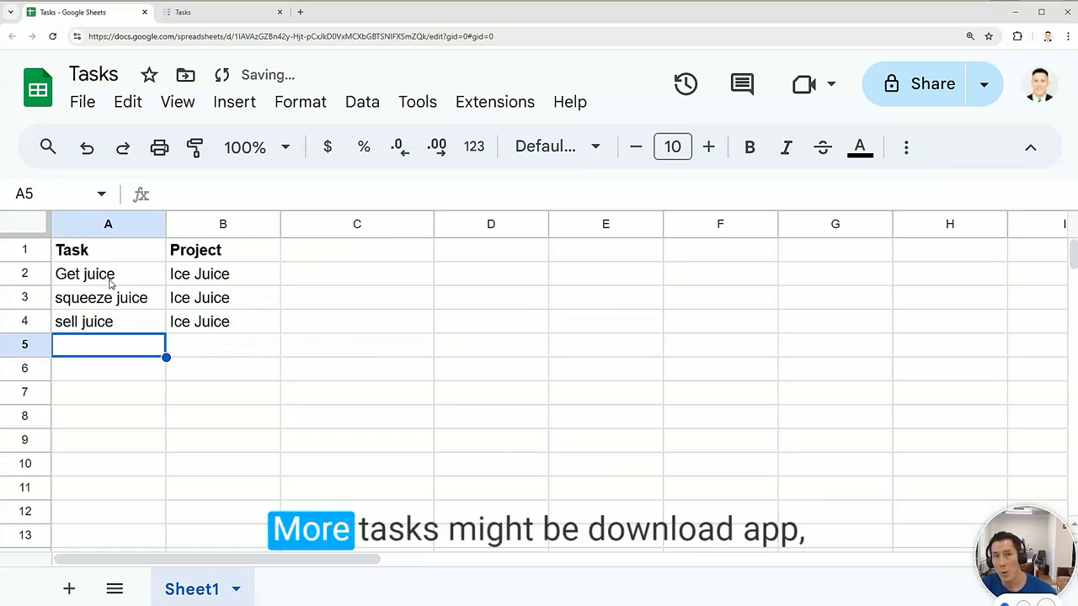
pyautogui.write('download app')
pyautogui.press('Return')
pyautogui.write('create alr')
pyautogui.write('o')
pyautogui.press('BackSpace')
pyautogui.press('BackSpace')
pyautogui.write('gorithm')
pyautogui.press('Return')
pyautogui.write('user testing')
pyautogui.press('Return')
pyautogui.moveTo(165, 224); pyautogui.dragTo(181, 224)
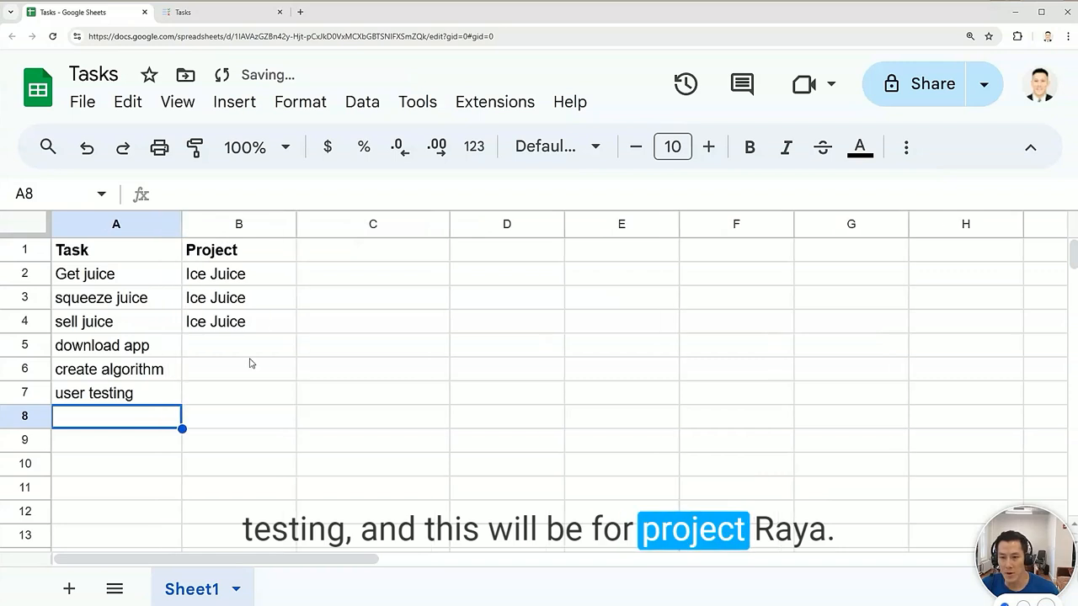
# Step: Enter Raya as the project for the three tasks in rows 5 to 7
pyautogui.click(250, 355)
pyautogui.write('Raya')
pyautogui.press('Return')
pyautogui.write('Raya')
pyautogui.press('Return')
pyautogui.press('Up')
pyautogui.press('Up')
pyautogui.press('Up')
pyautogui.press('Up')
pyautogui.press('Up')
pyautogui.press('Up')
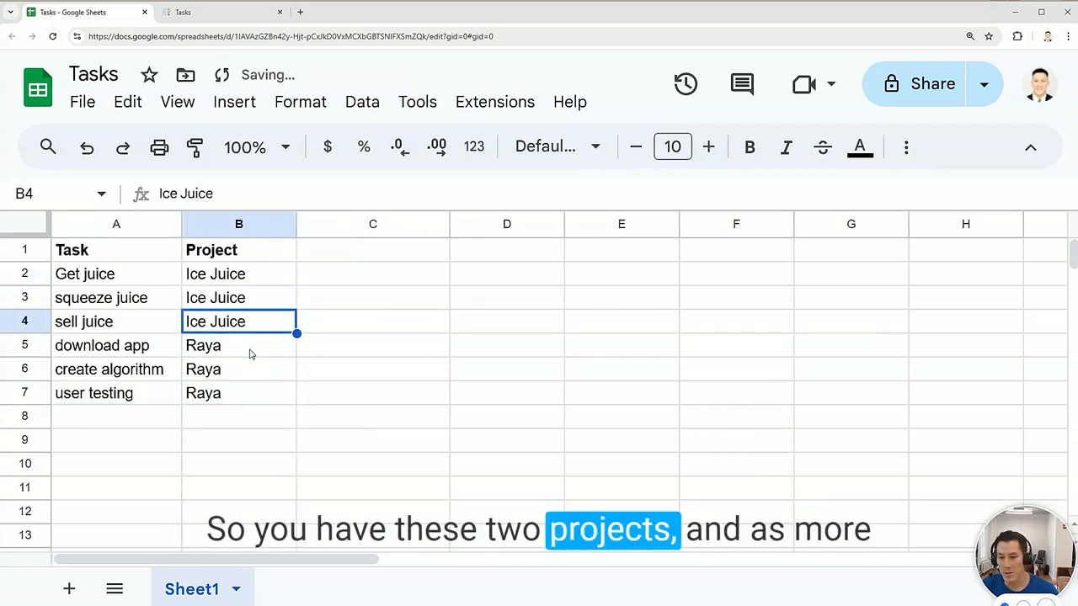
pyautogui.press('Down')
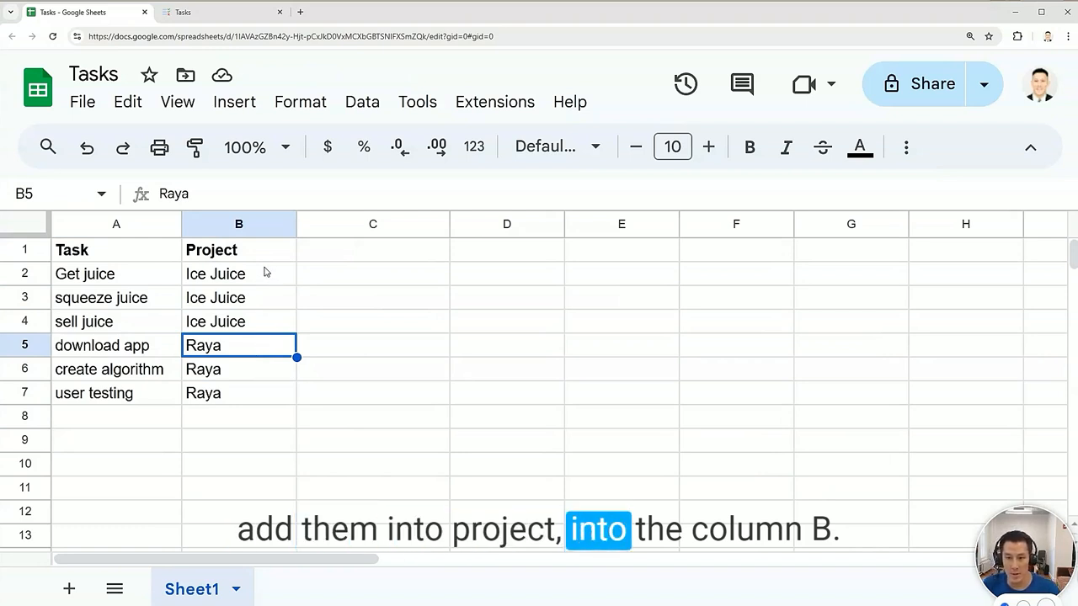
# Step: Add the column header Status in cell C1
pyautogui.click(373, 256)
pyautogui.write('Stat')
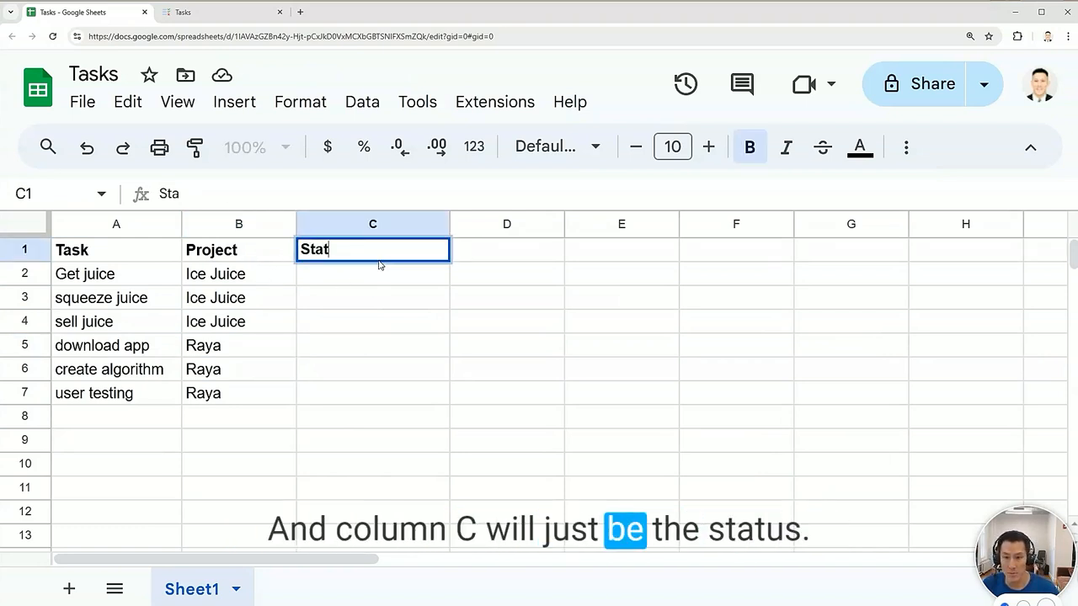
pyautogui.write('us')
pyautogui.press('Return')
# Step: Fill the statuses in C2:C7 with To Do, In Progress, In Progress, To Do, Done and Done
pyautogui.write('To Do')
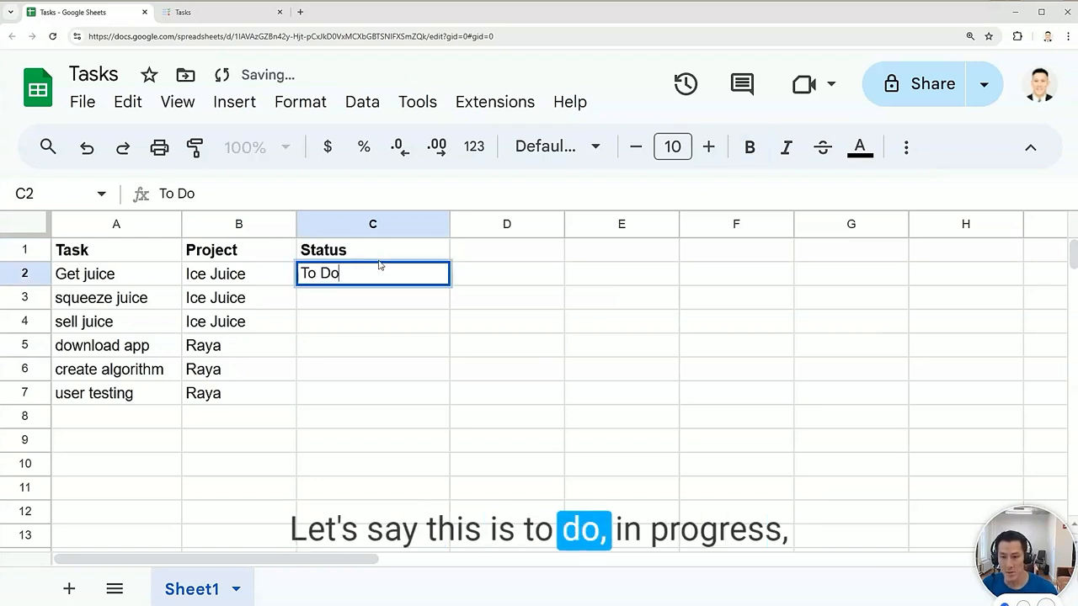
pyautogui.press('Return')
pyautogui.write('In Progress')
pyautogui.press('Return')
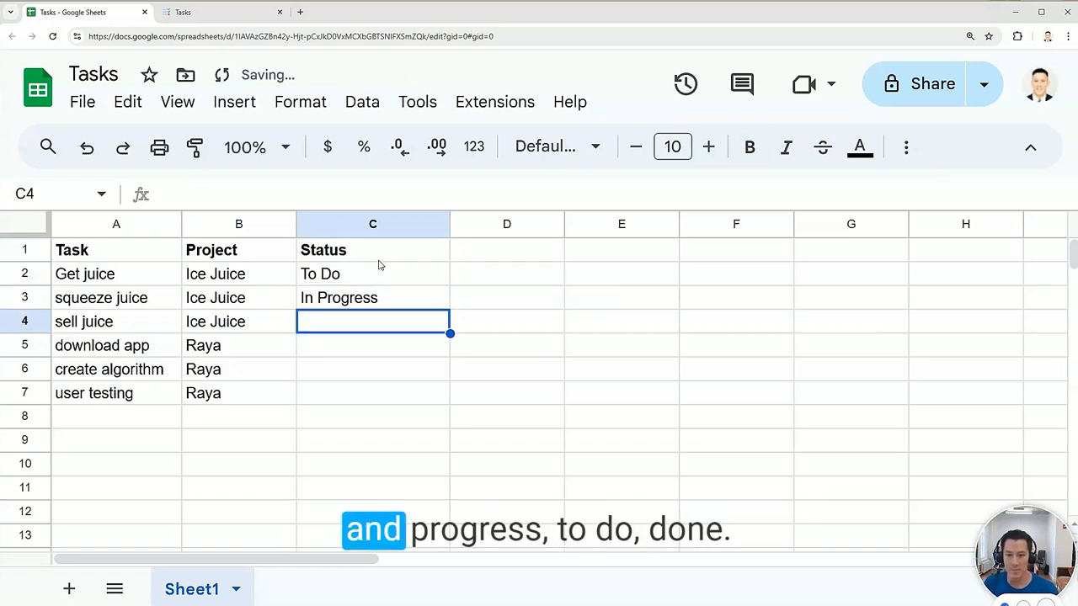
pyautogui.write('I')
pyautogui.press('Return')
pyautogui.write('T')
pyautogui.press('Return')
pyautogui.write('Done')
pyautogui.press('Return')
pyautogui.write('D')
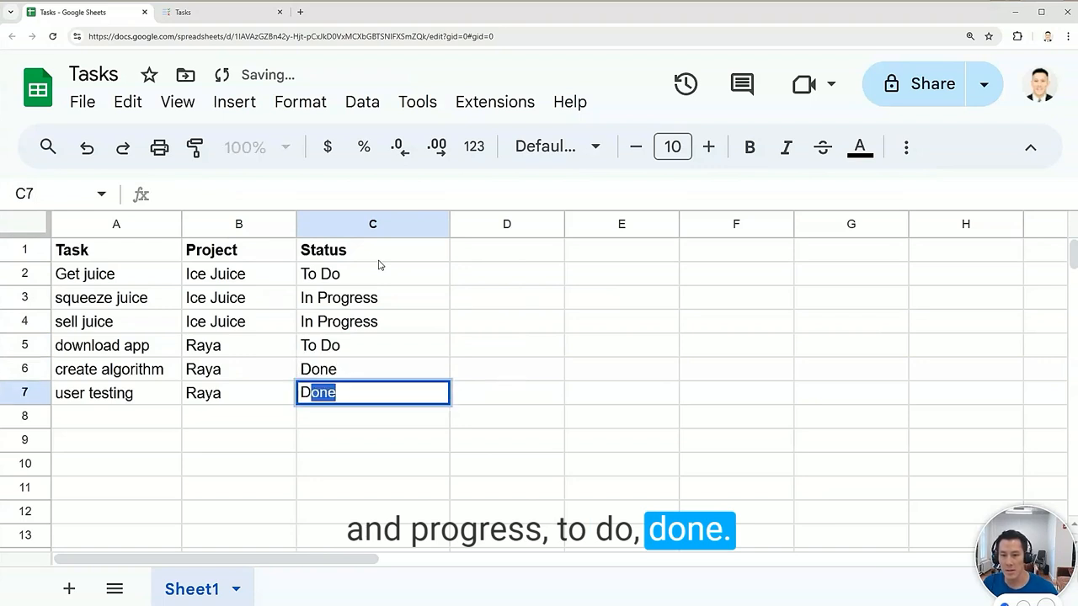
pyautogui.click(379, 265)
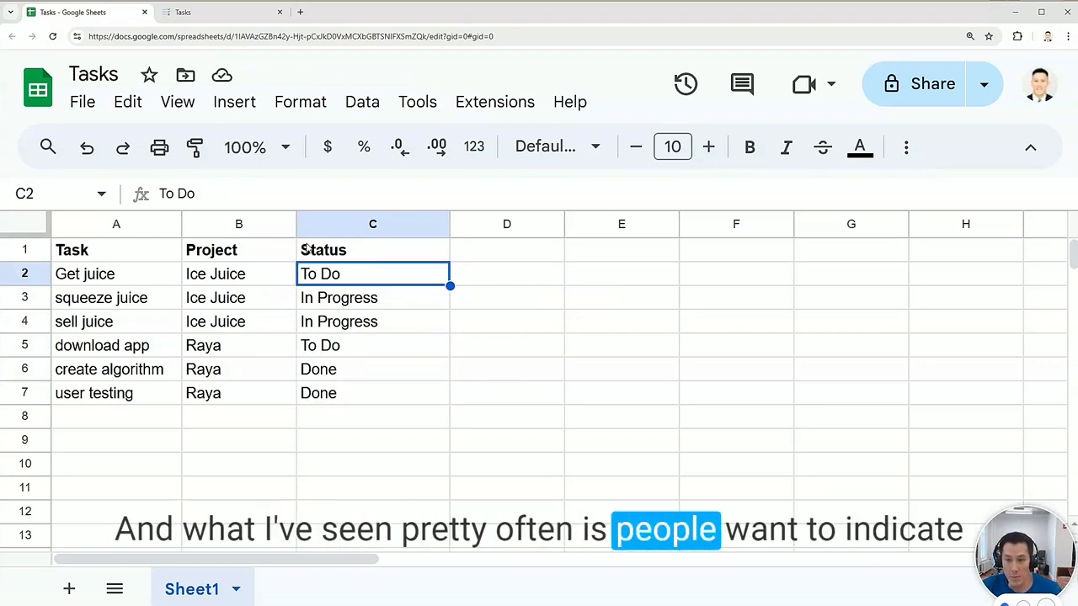
pyautogui.moveTo(231, 273); pyautogui.dragTo(240, 322)
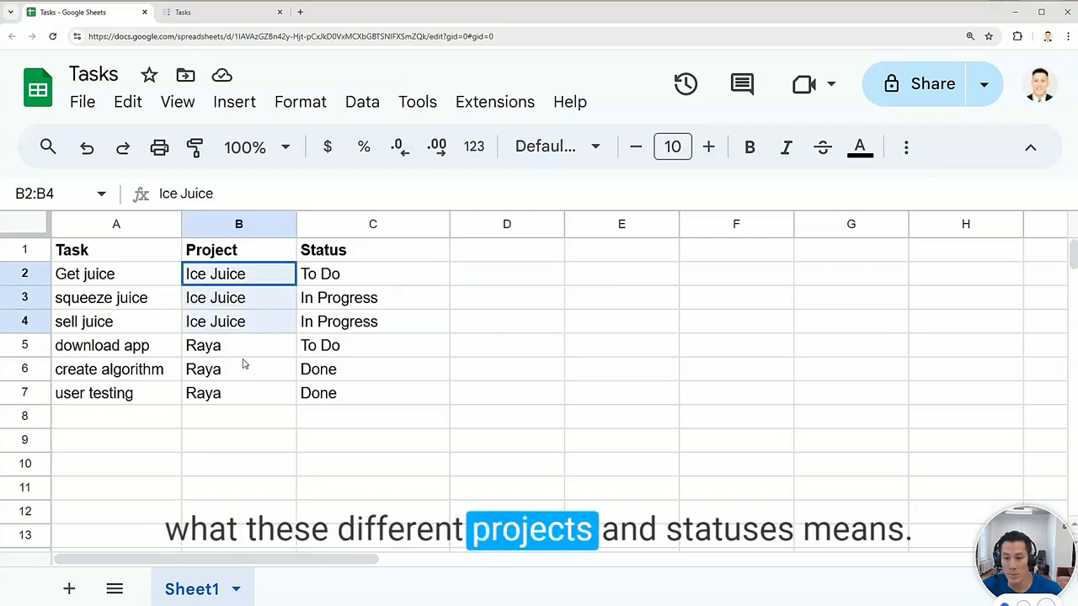
pyautogui.moveTo(243, 363); pyautogui.dragTo(243, 363)
pyautogui.moveTo(379, 279); pyautogui.dragTo(387, 357)
# Step: Insert a note on the Project header reading "Ice Juice: Our project to create a new green juice" and "Raya: New dating app" on separate lines
pyautogui.click(263, 241)
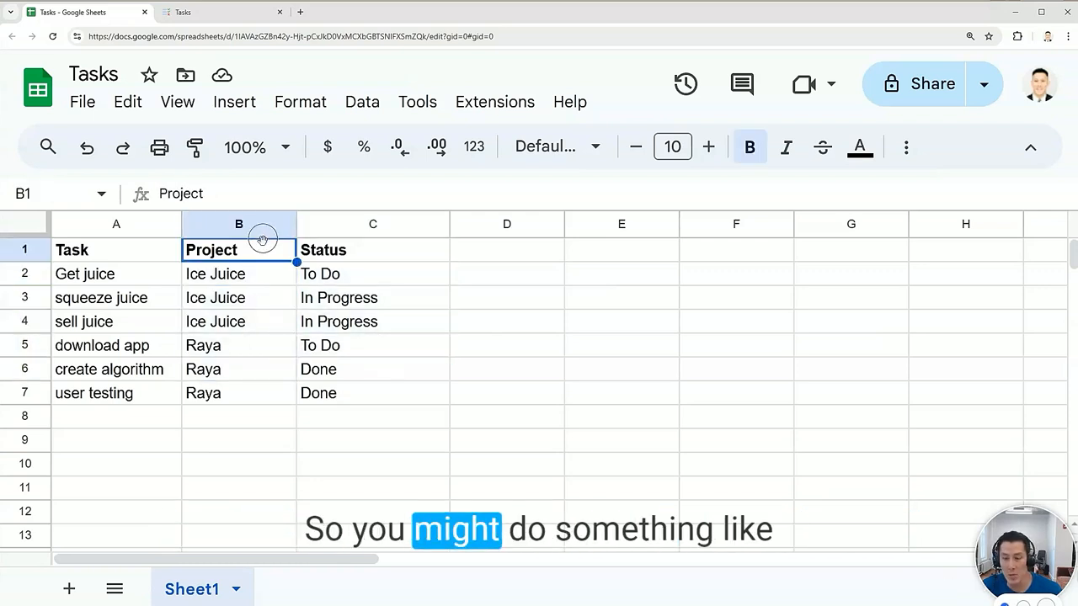
pyautogui.rightClick(261, 256)
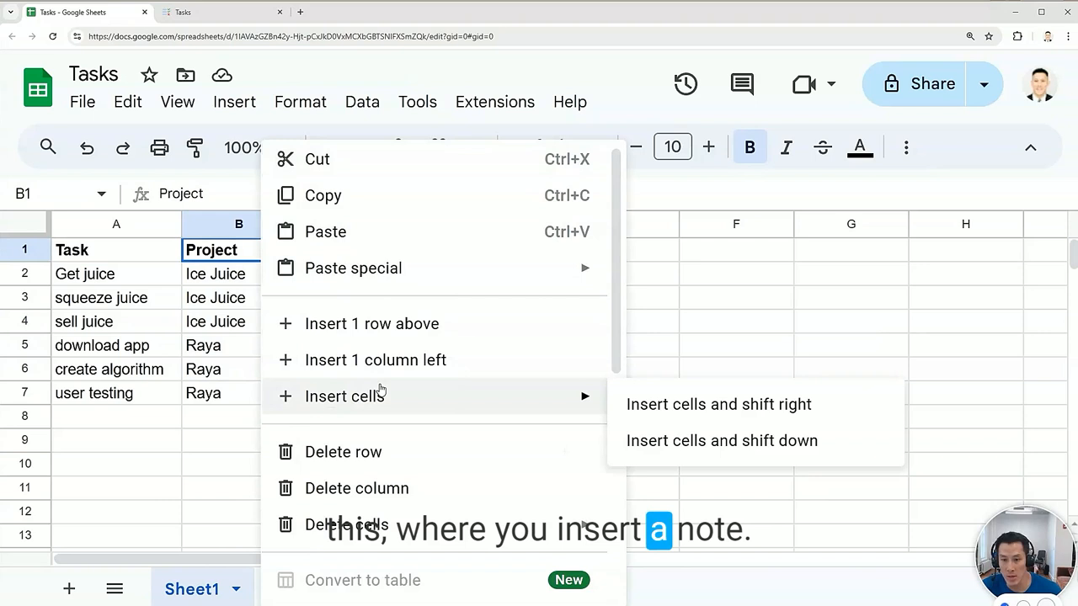
pyautogui.scroll(-5, 382, 390)
pyautogui.click(384, 299)
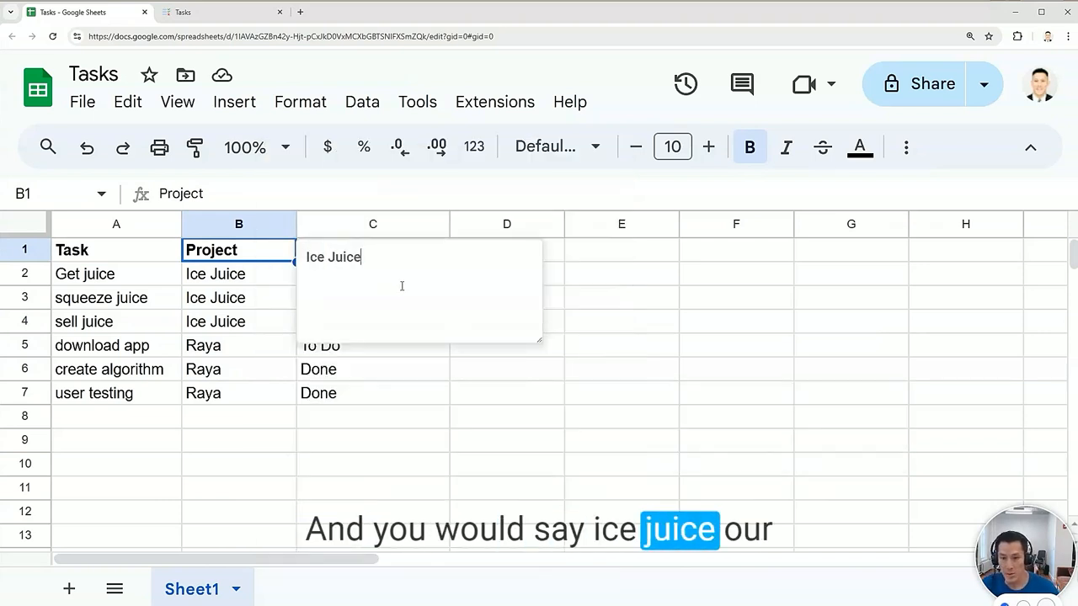
pyautogui.write('Ice Juice: Our project to create a new')
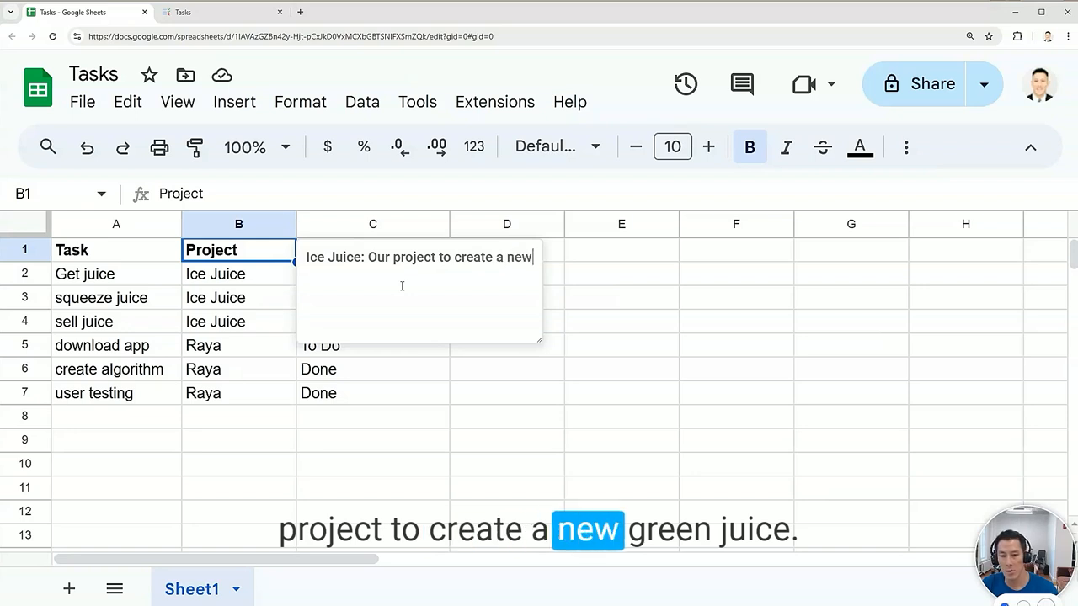
pyautogui.write(' green juice')
pyautogui.press('Return')
pyautogui.write('Raya: New dating app')
pyautogui.click(327, 421)
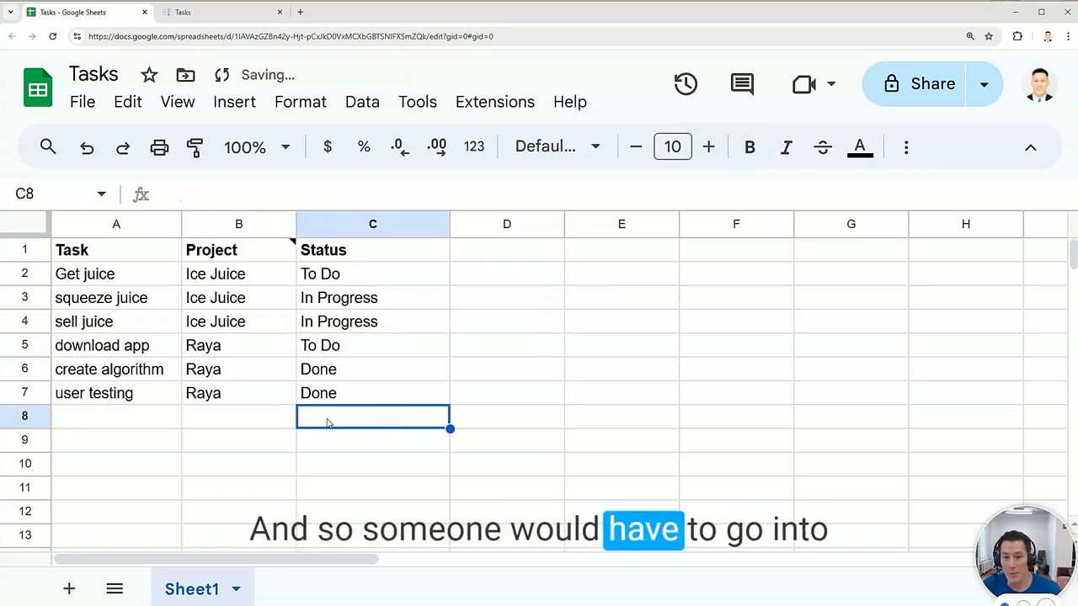
# Step: View the note attached to the Project header
pyautogui.moveTo(263, 249)
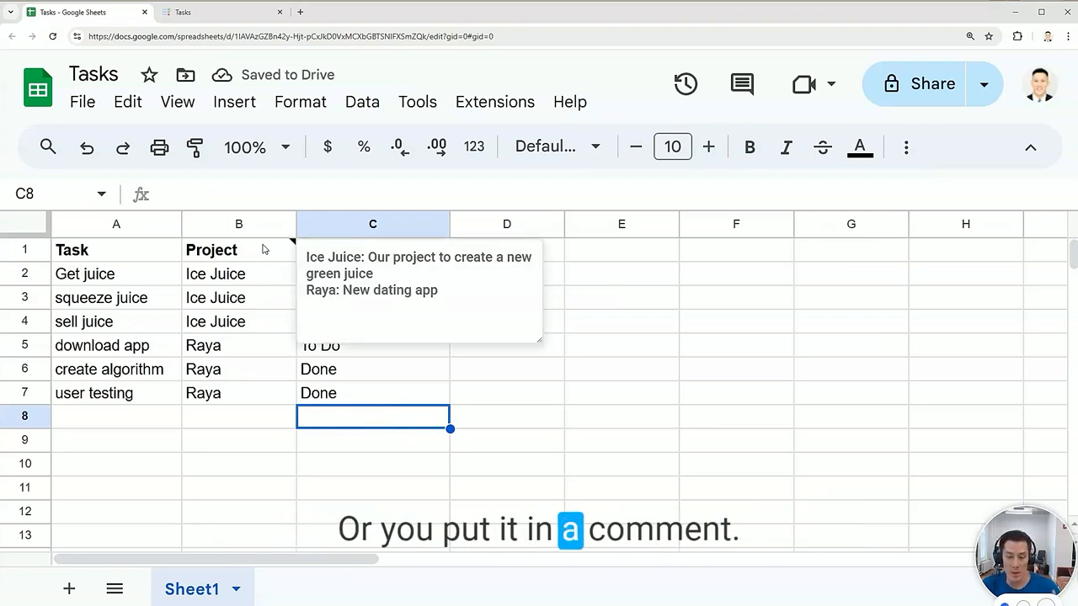
pyautogui.click(263, 249)
pyautogui.click(416, 459)
# Step: Insert a note on the Status header reading "To Do: Stuff in our backlog" and "In Progress: Stuff we're working on" on separate lines
pyautogui.click(402, 259)
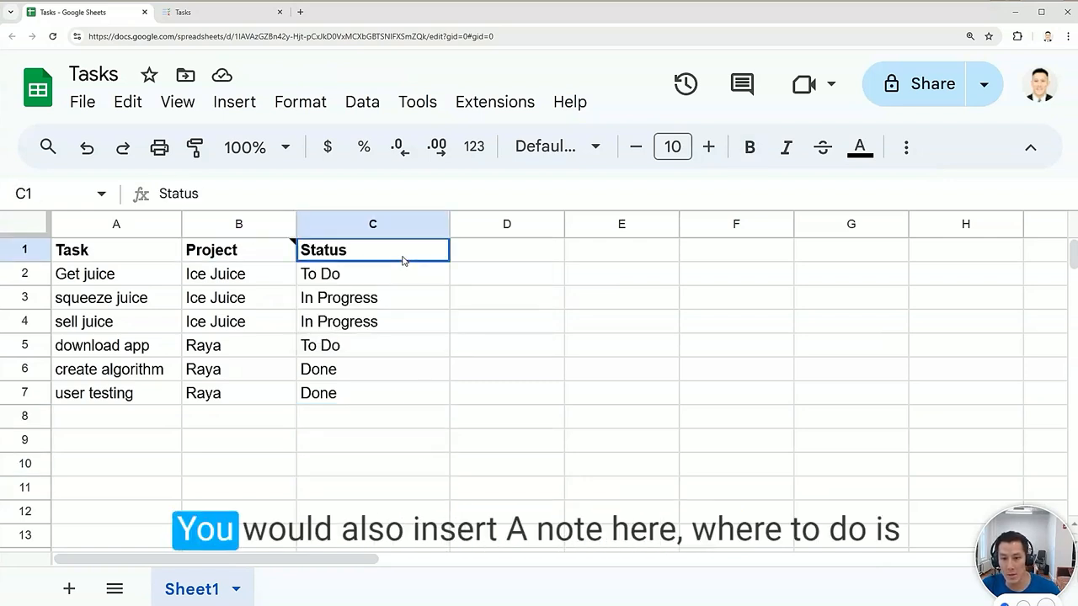
pyautogui.rightClick(403, 259)
pyautogui.scroll(-5, 496, 356)
pyautogui.click(488, 380)
pyautogui.write('To Do: Stuff in our b')
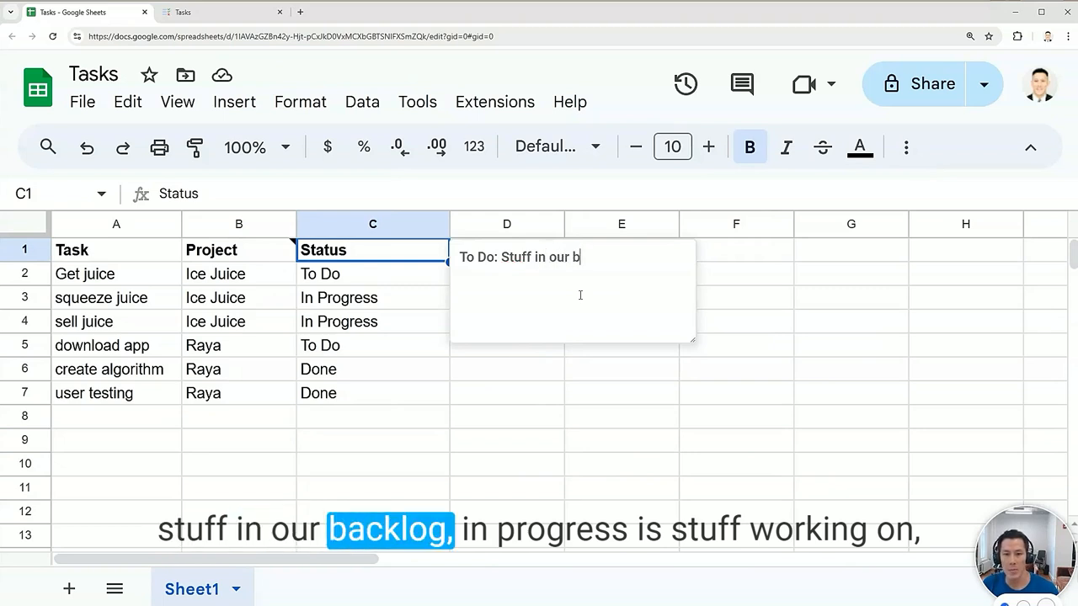
pyautogui.write('In Progress": S')
pyautogui.press('BackSpace')
pyautogui.press('BackSpace')
pyautogui.press('BackSpace')
pyautogui.write(": Stuff we're working on")
pyautogui.click(561, 485)
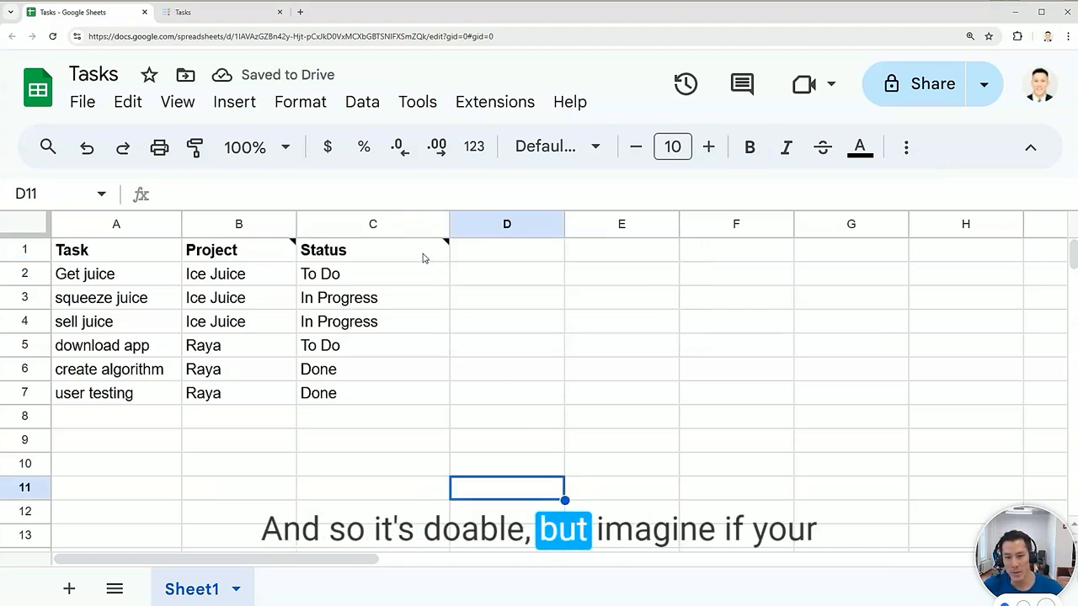
# Step: Review the status definitions in the Status header's note
pyautogui.moveTo(423, 255)
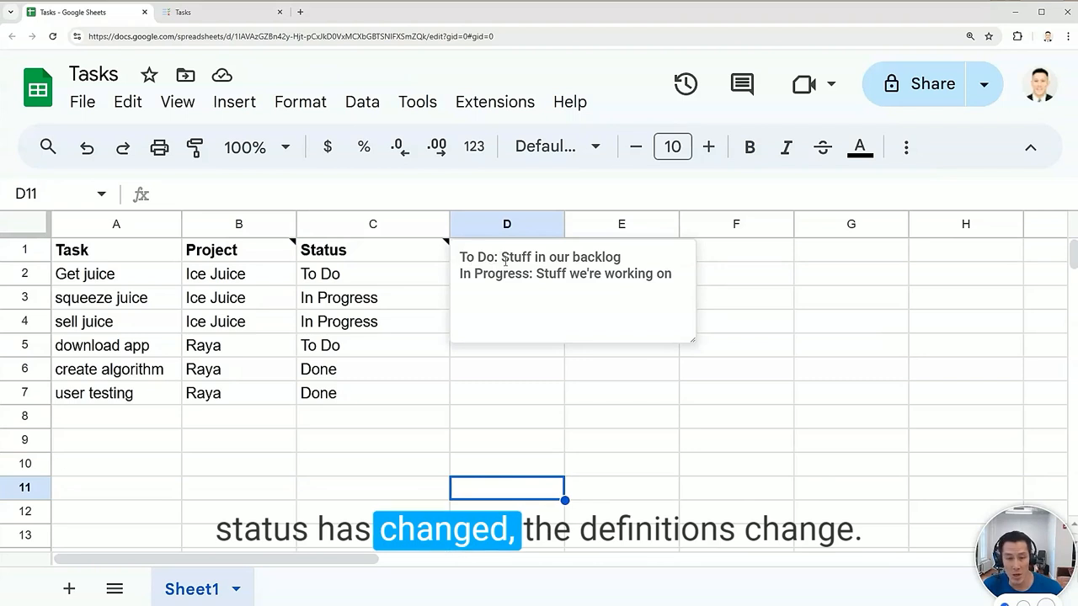
pyautogui.moveTo(508, 261); pyautogui.dragTo(589, 263)
pyautogui.click(581, 440)
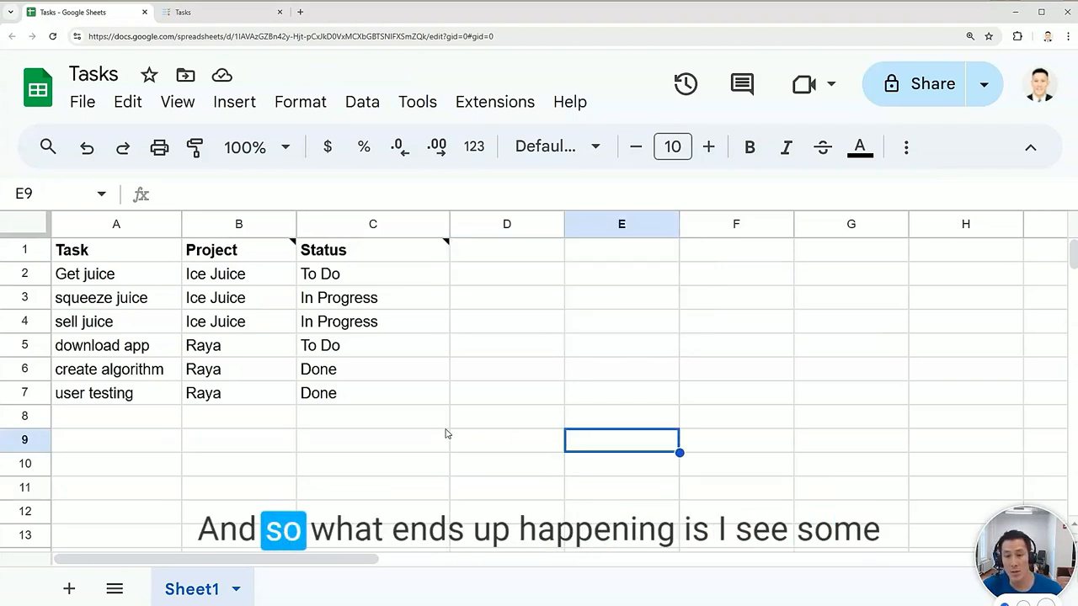
# Step: Enter a "Status definition" key in E1:E3 with "To Do = Stuff in our backlog" and "In Progress = Stuff we're working on"
pyautogui.click(609, 252)
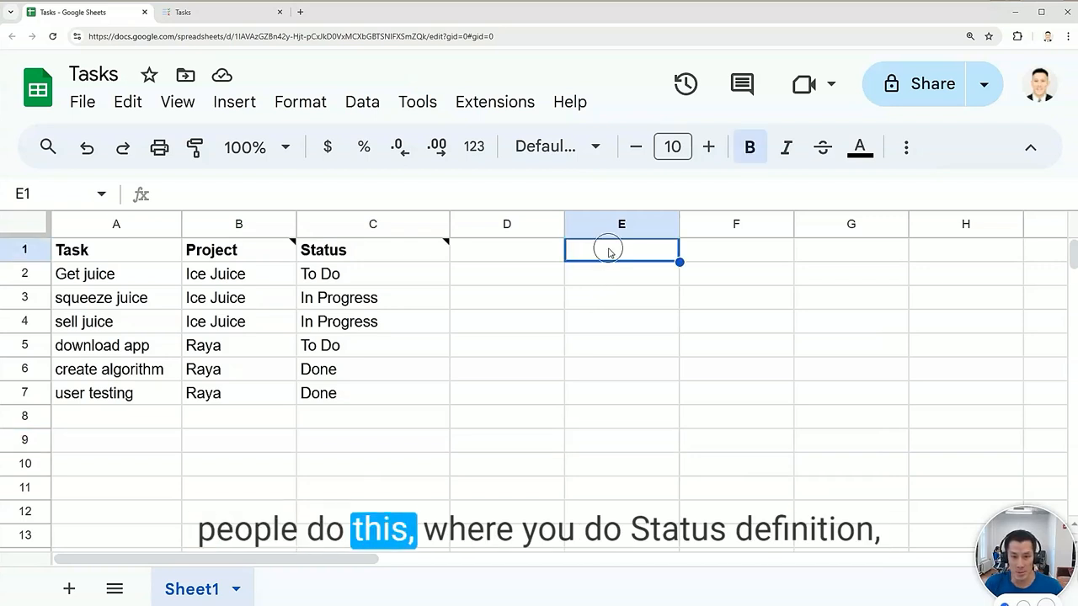
pyautogui.write('Status definition')
pyautogui.press('Return')
pyautogui.write('To Do ')
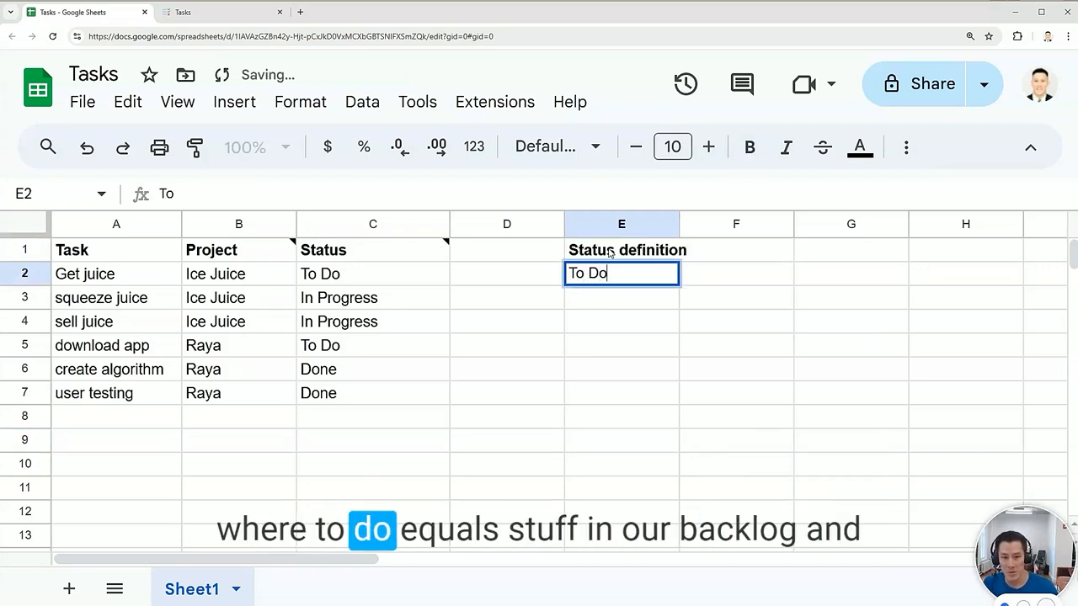
pyautogui.write('= Stuff')
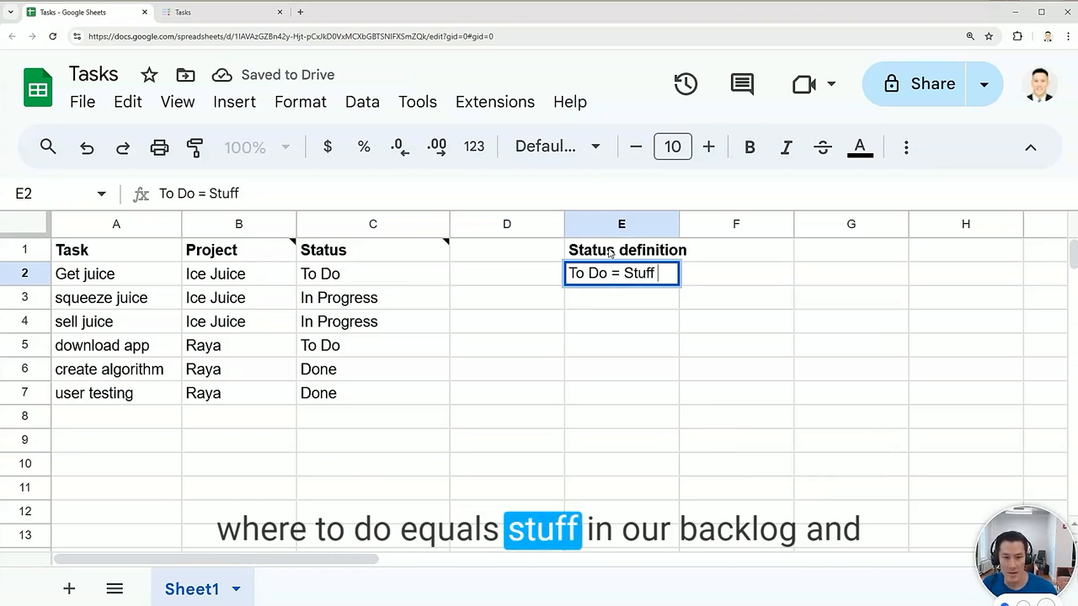
pyautogui.write(' in our backl')
pyautogui.press('Return')
pyautogui.write('In Progress = ')
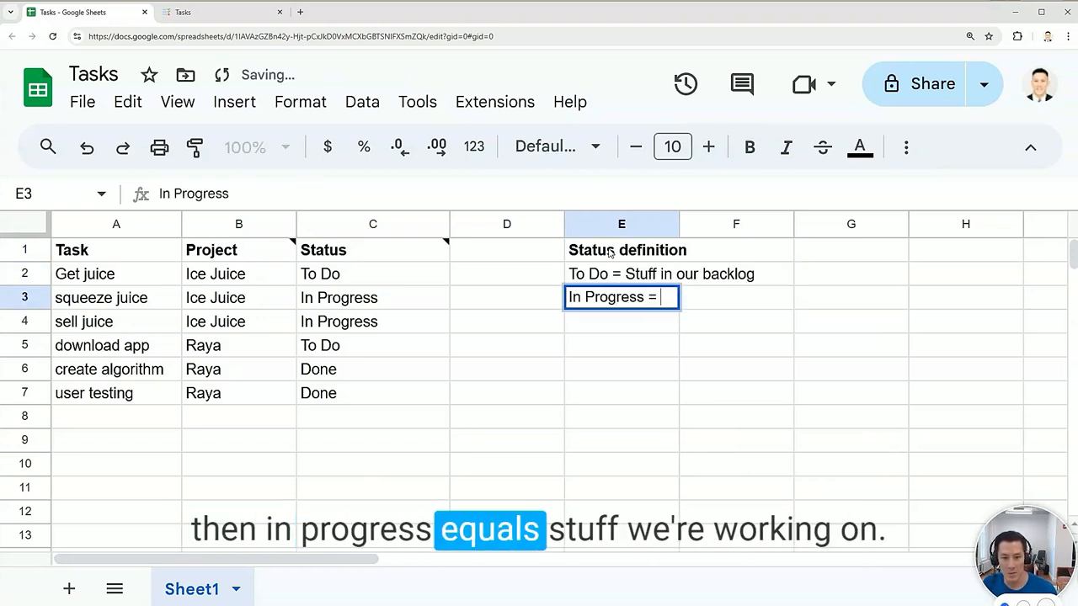
pyautogui.write("Stuff we're working on")
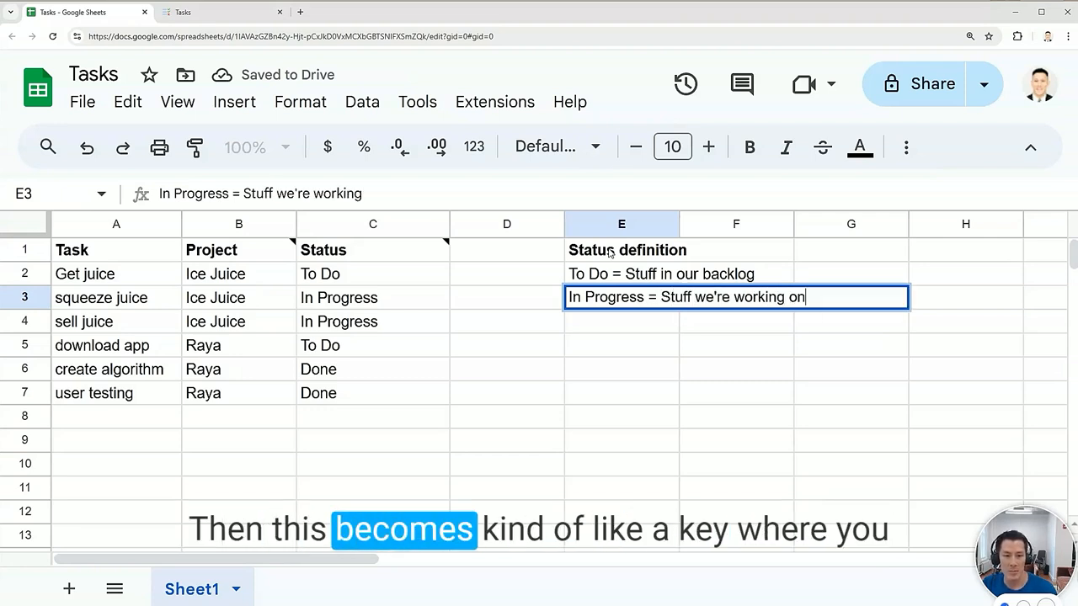
pyautogui.press('Return')
# Step: Put an outer border around the status definition block E1:G4 and color its text green
pyautogui.click(714, 329)
pyautogui.moveTo(587, 249); pyautogui.dragTo(836, 322)
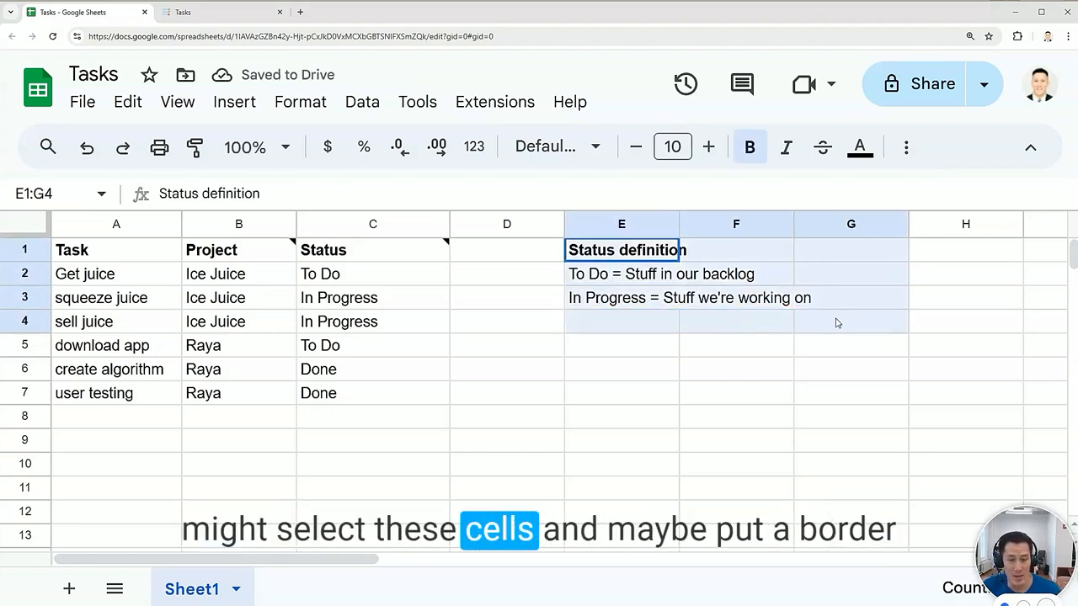
pyautogui.click(906, 146)
pyautogui.click(421, 193)
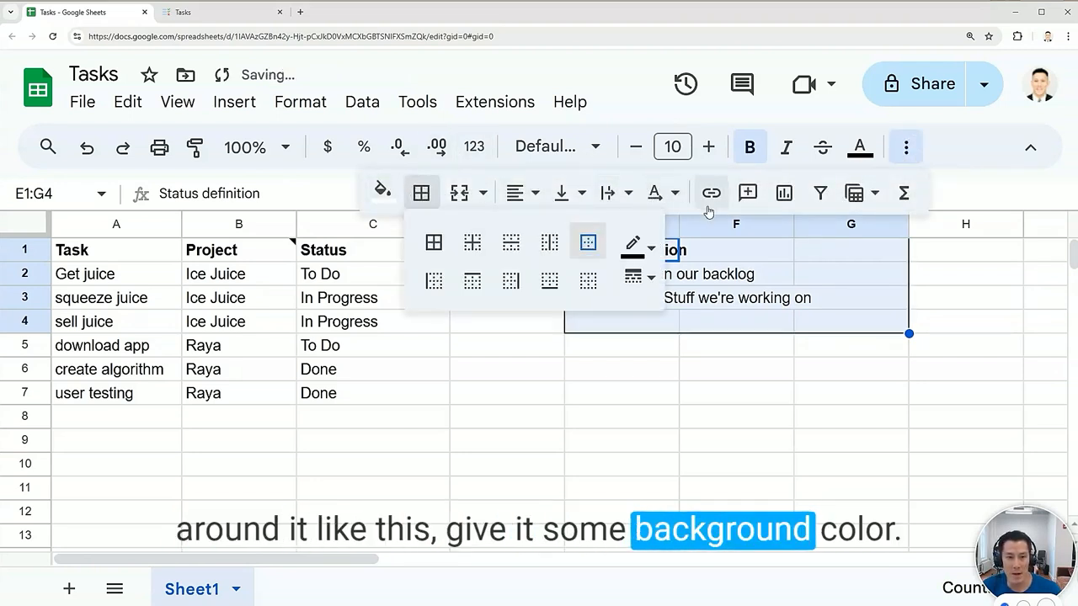
pyautogui.click(860, 147)
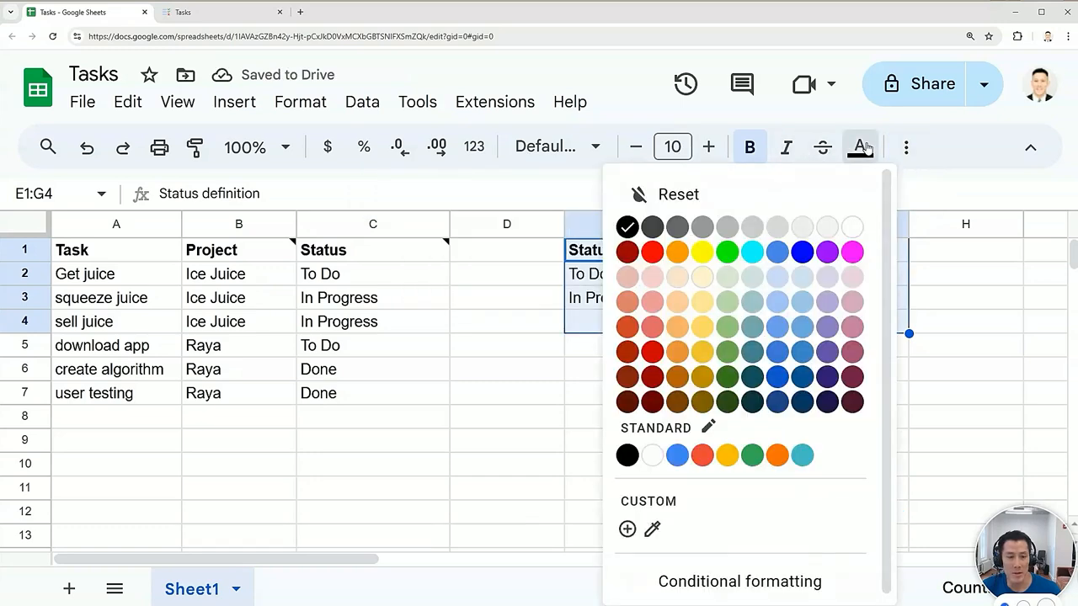
pyautogui.click(751, 452)
pyautogui.click(724, 327)
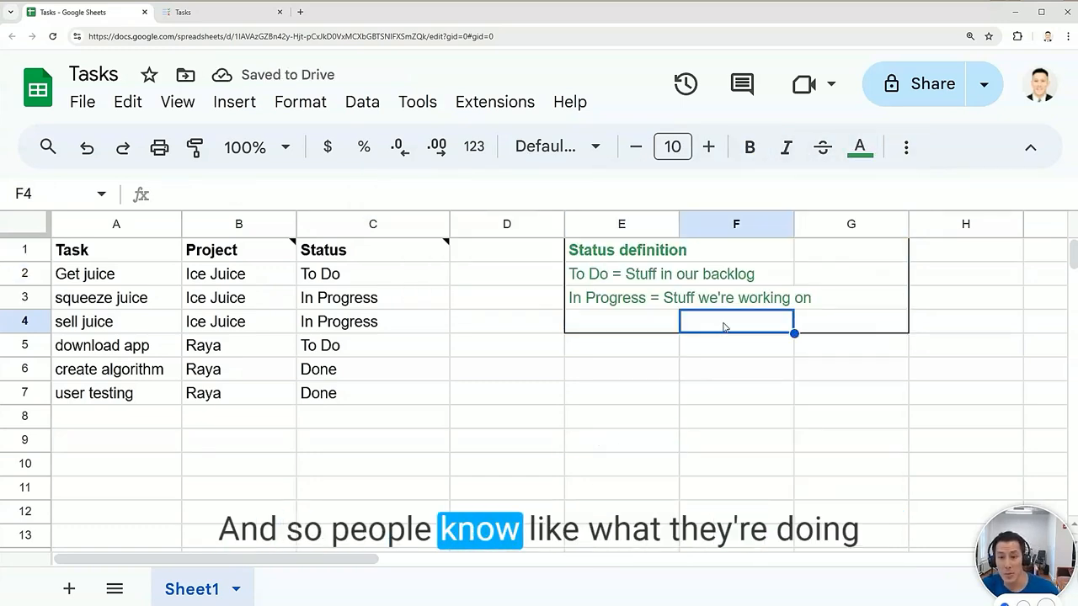
pyautogui.click(395, 253)
pyautogui.click(380, 274)
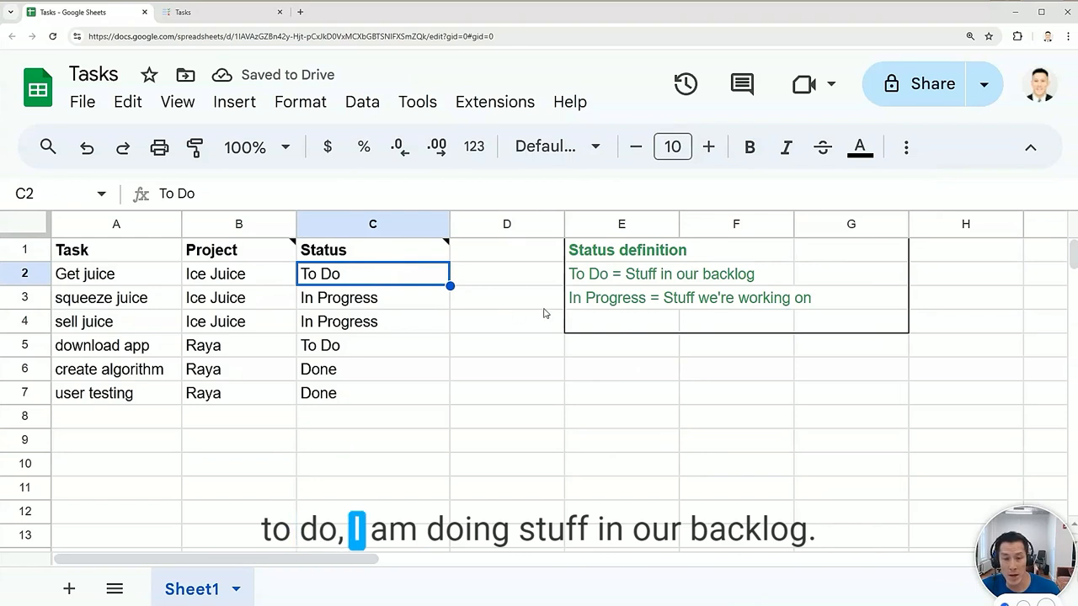
# Step: Change the To Do definition in E2 to "To Do = Stuff in our super secret project"
pyautogui.click(620, 273)
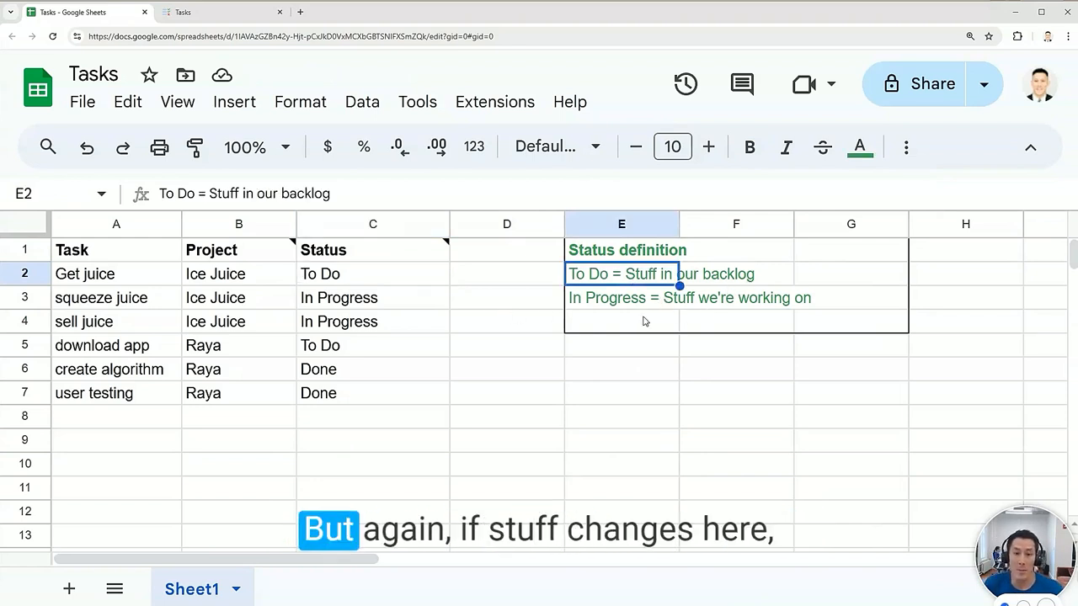
pyautogui.doubleClick(614, 273)
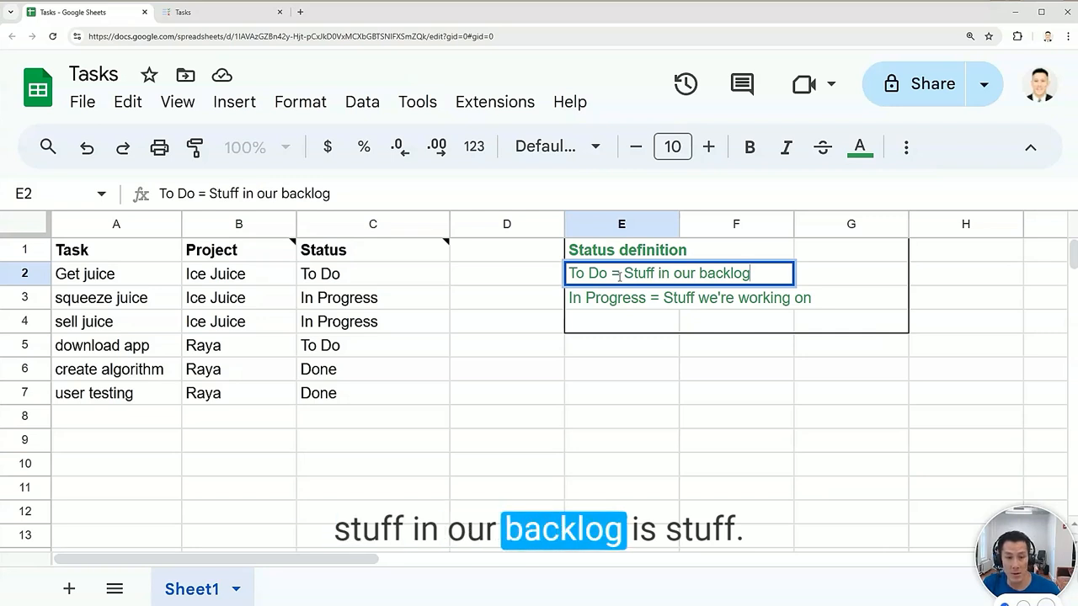
pyautogui.write('in ou')
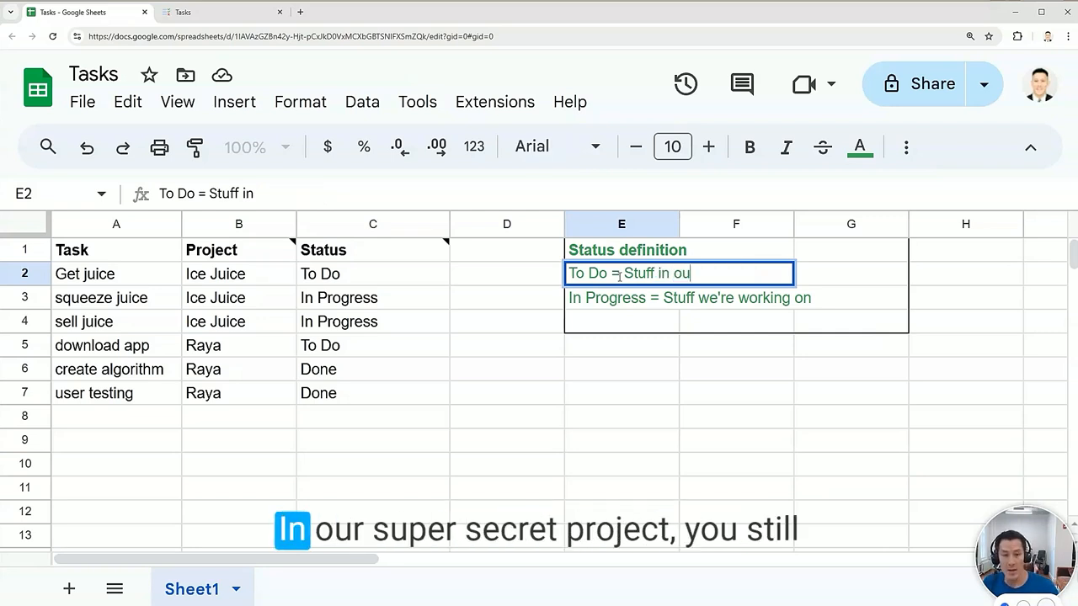
pyautogui.write('r super secret project')
pyautogui.press('Return')
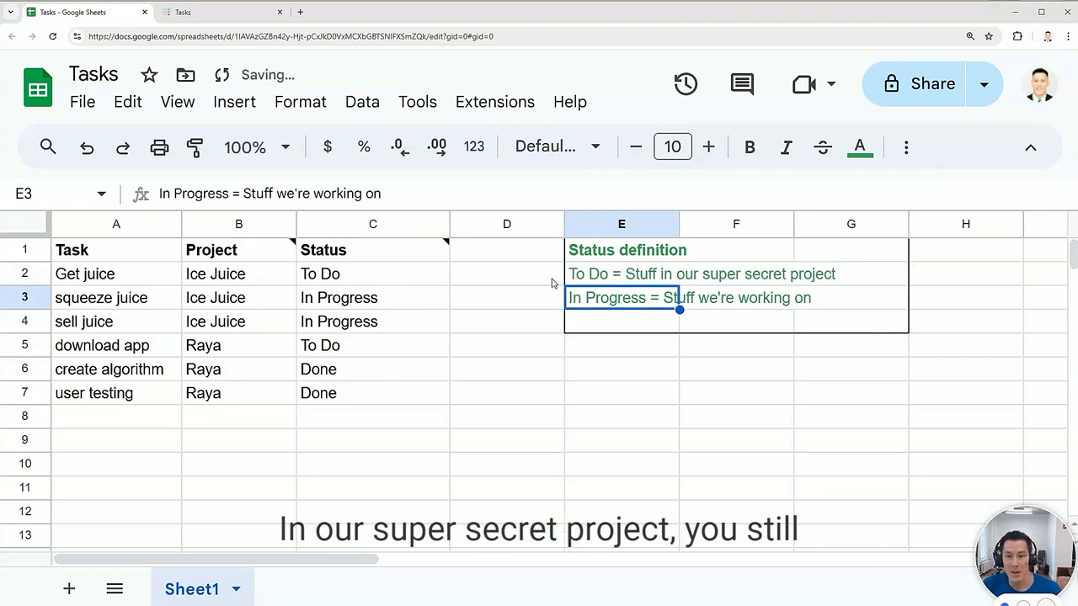
pyautogui.click(387, 349)
# Step: Copy the status definition block E1:G4 into a new sheet starting at A1
pyautogui.click(653, 273)
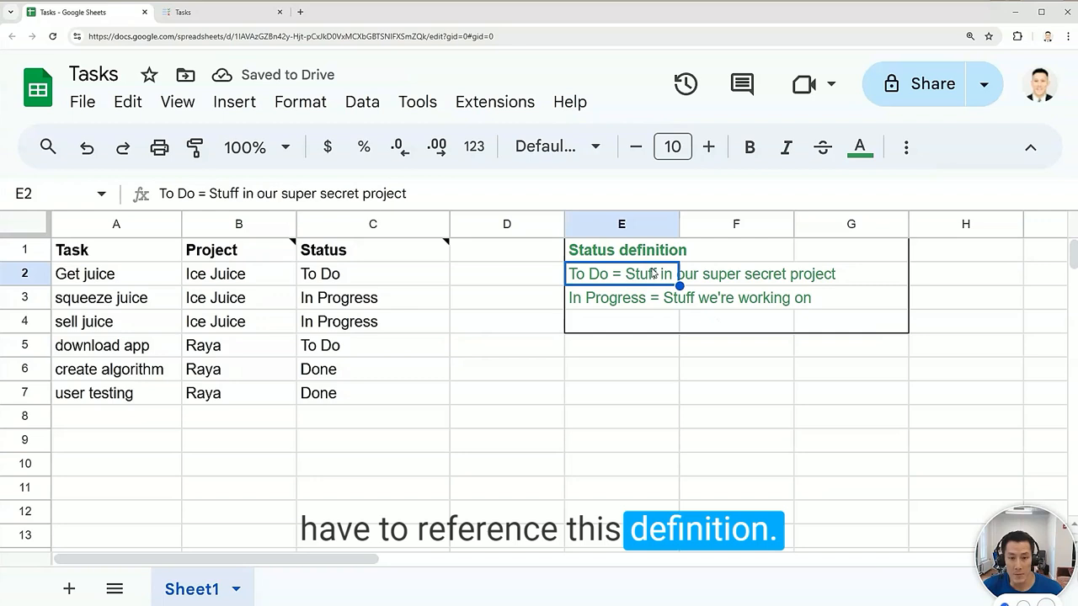
pyautogui.press('Up')
pyautogui.keyDown('shift'); pyautogui.click(847, 320); pyautogui.keyUp('shift')
pyautogui.hotkey('ctrl', 'c')
pyautogui.hotkey('shift', 'F11')
pyautogui.hotkey('ctrl', 'v')
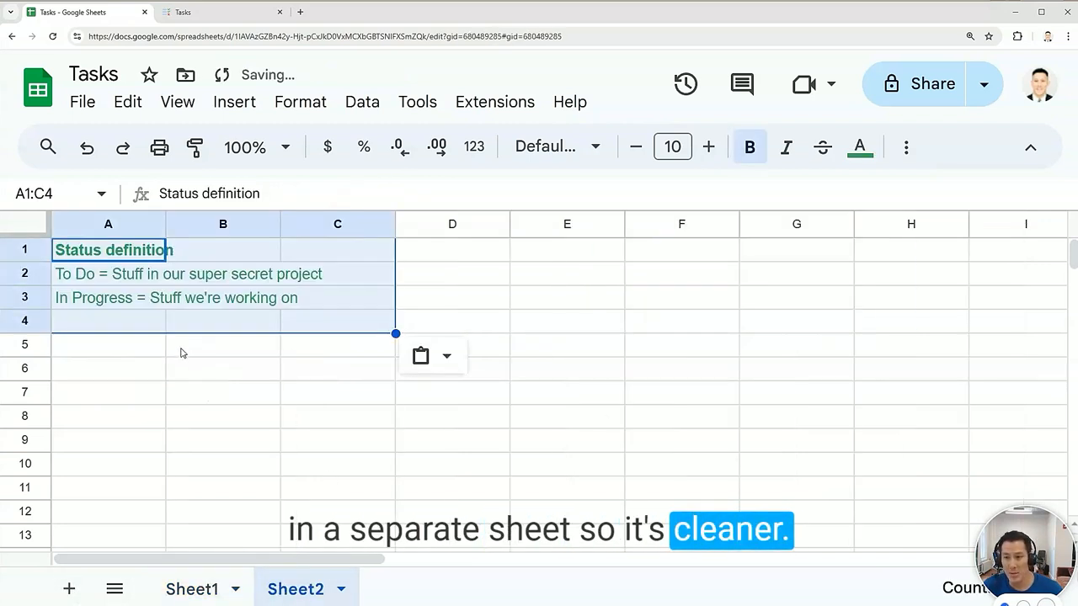
pyautogui.click(115, 589)
pyautogui.click(163, 508)
pyautogui.click(534, 334)
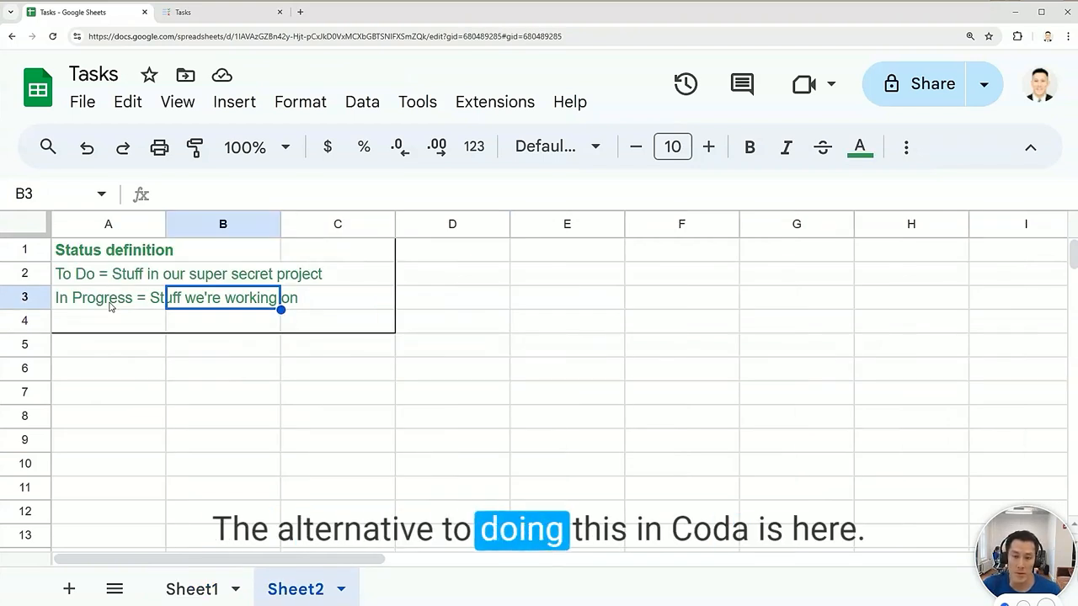
# Step: Switch to the Tasks doc in Coda and add the description "sfdjsdfjsf" to the Project column
pyautogui.click(236, 15)
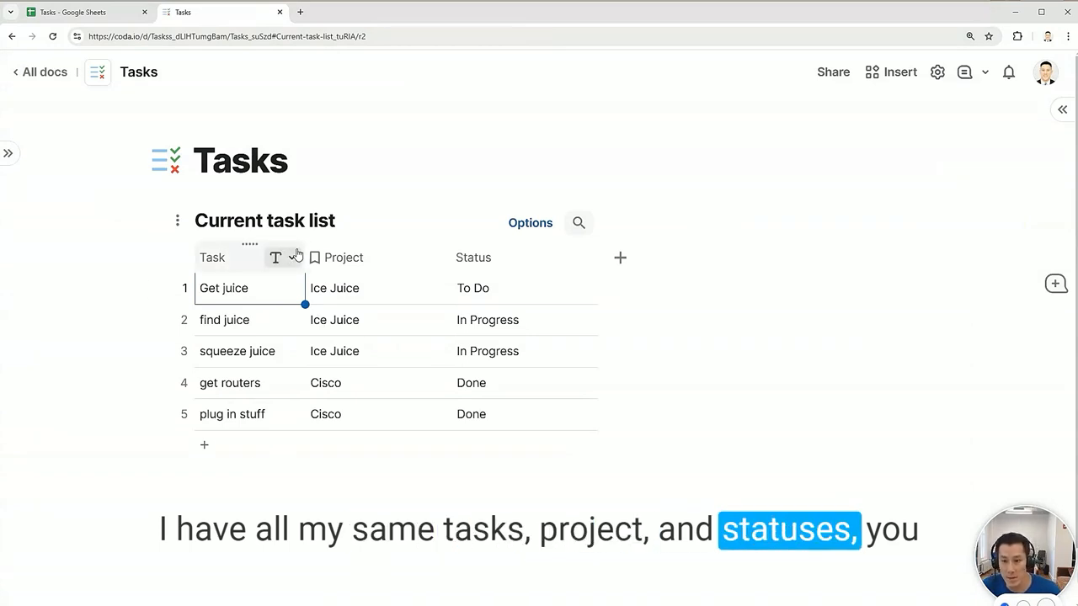
pyautogui.click(445, 257)
pyautogui.click(497, 446)
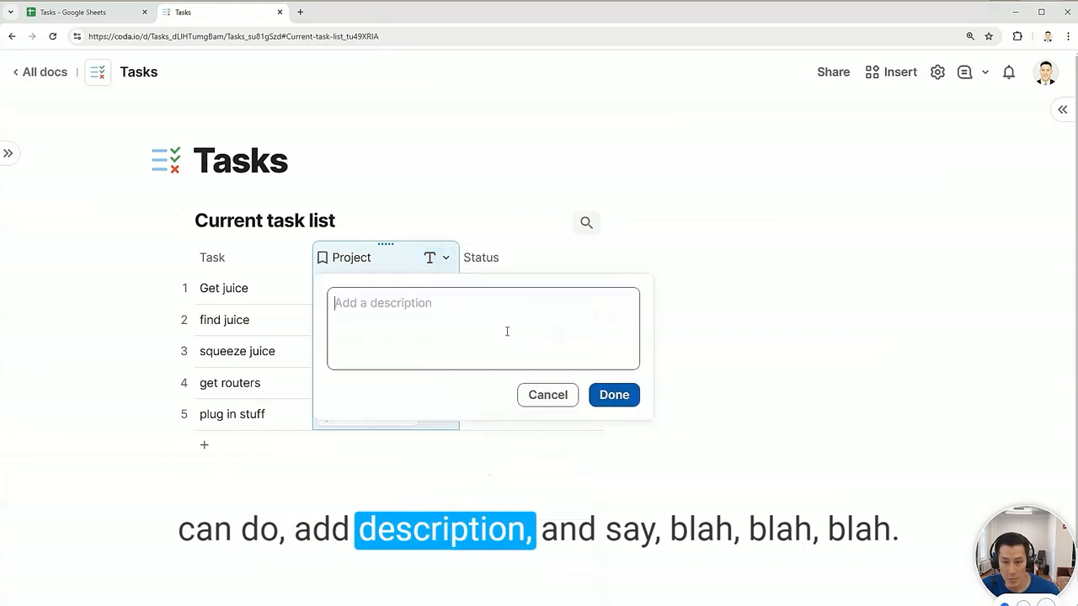
pyautogui.write('sfdjsdfjsf')
pyautogui.click(614, 395)
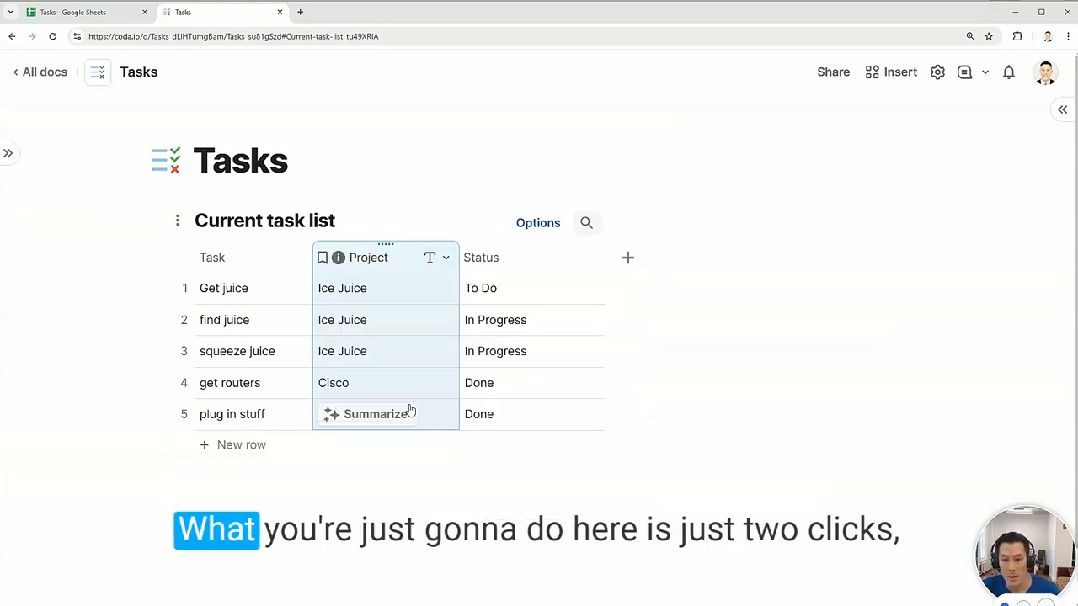
# Step: Convert the Project column to a relation with a new table named Project, located below the current table
pyautogui.click(444, 257)
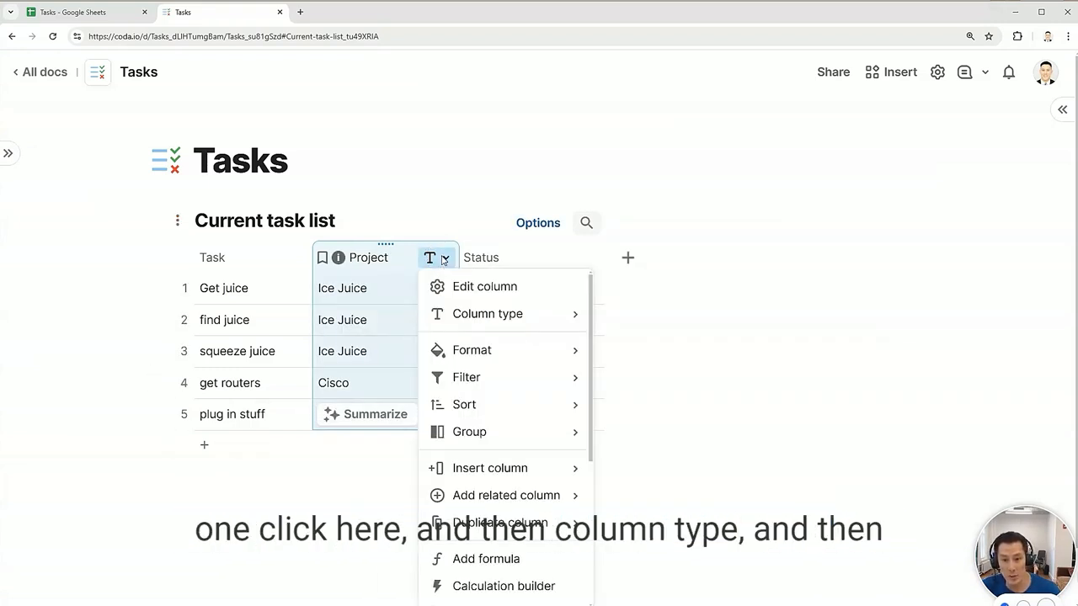
pyautogui.moveTo(529, 421)
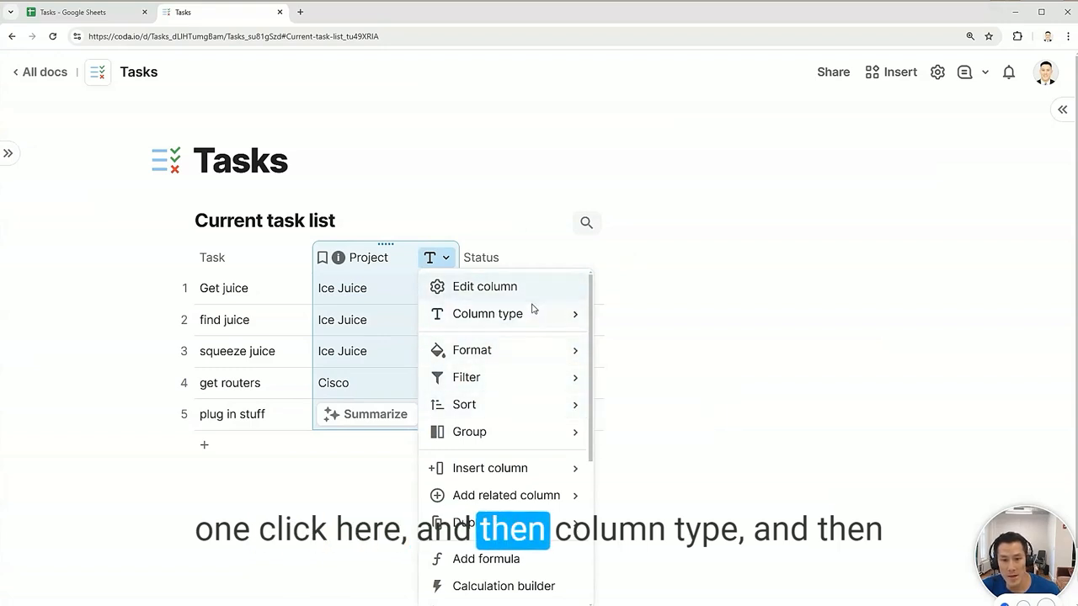
pyautogui.moveTo(534, 314)
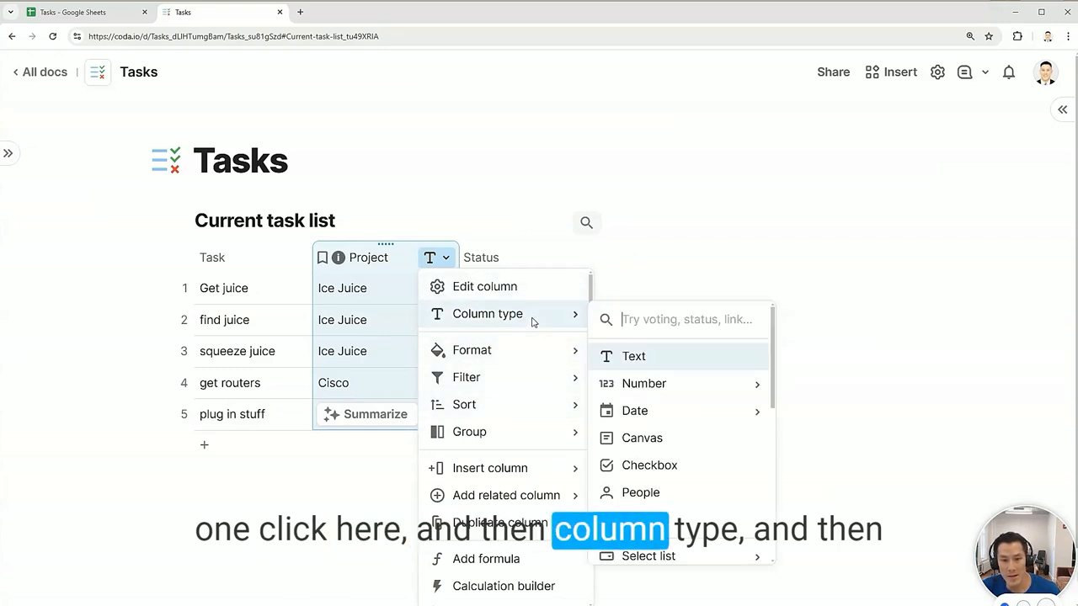
pyautogui.click(665, 318)
pyautogui.write('rel')
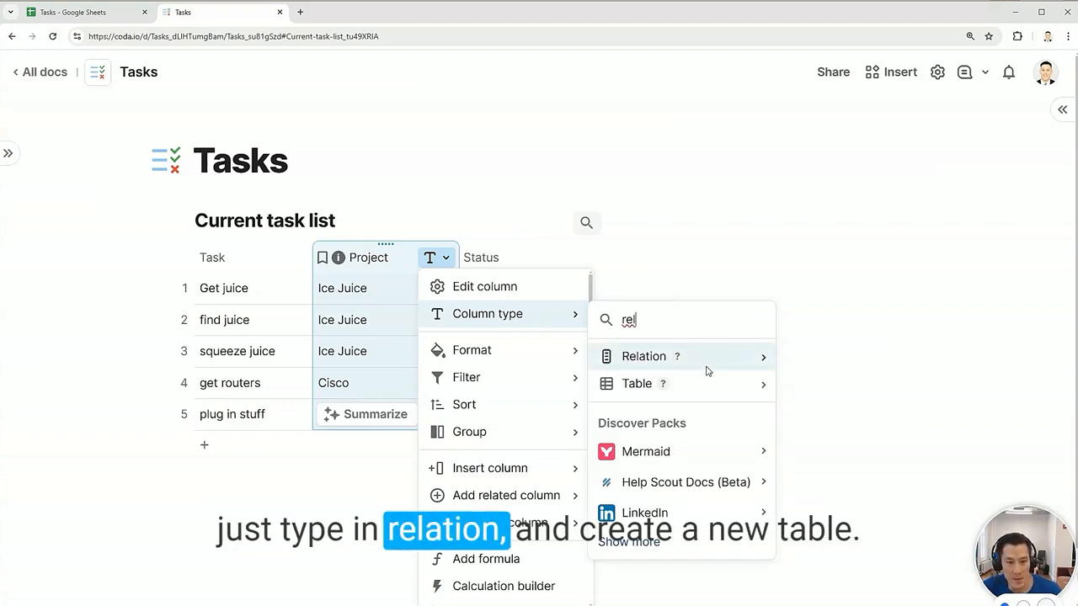
pyautogui.moveTo(707, 371)
pyautogui.click(817, 360)
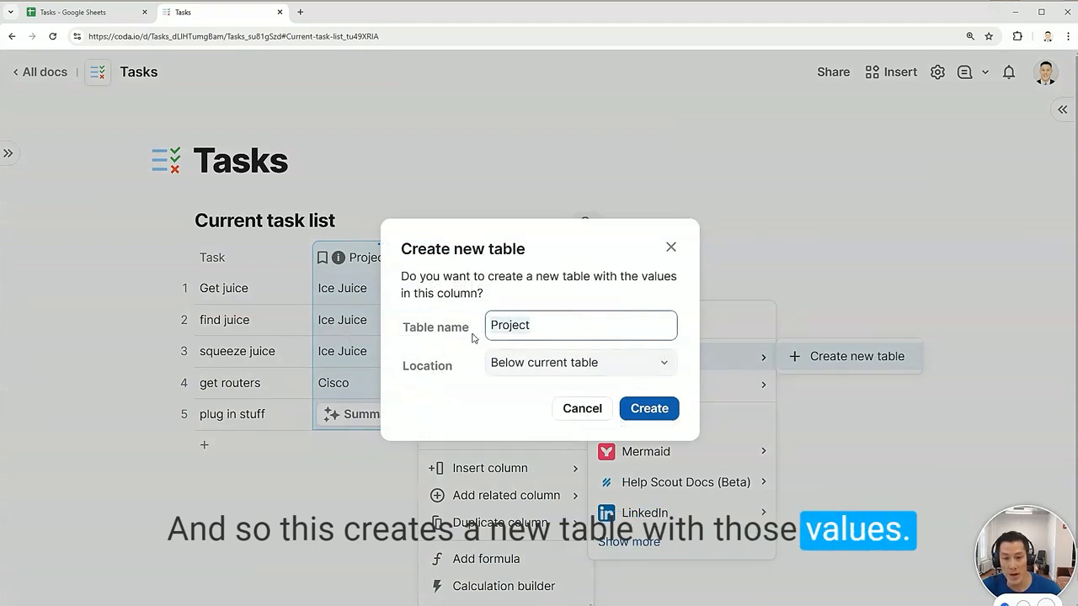
pyautogui.click(645, 408)
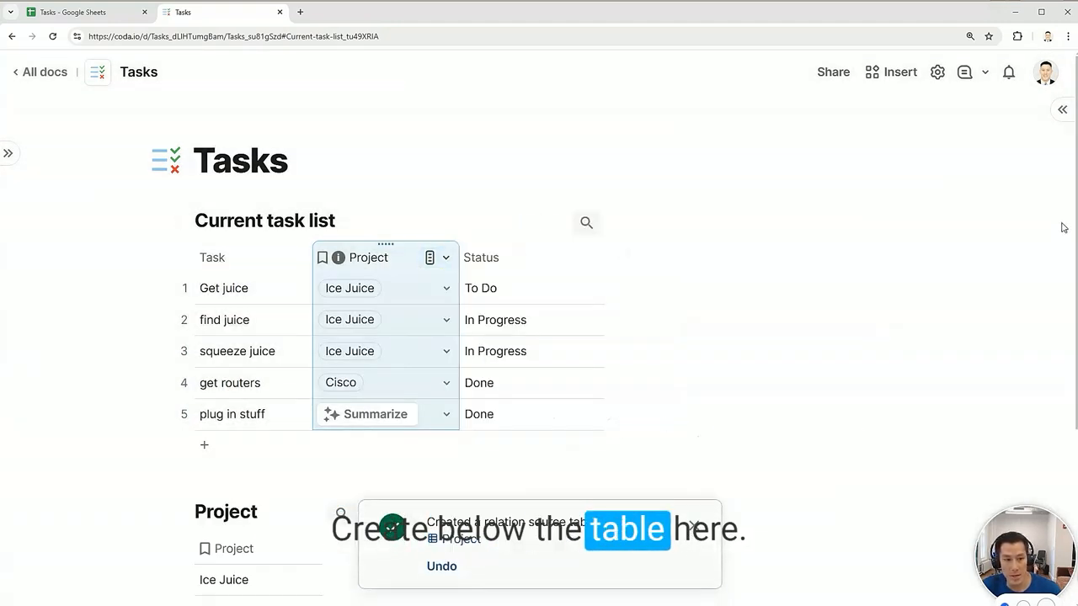
# Step: Add a new project named "Raya" as the third row of the Project table
pyautogui.scroll(-3, 623, 395)
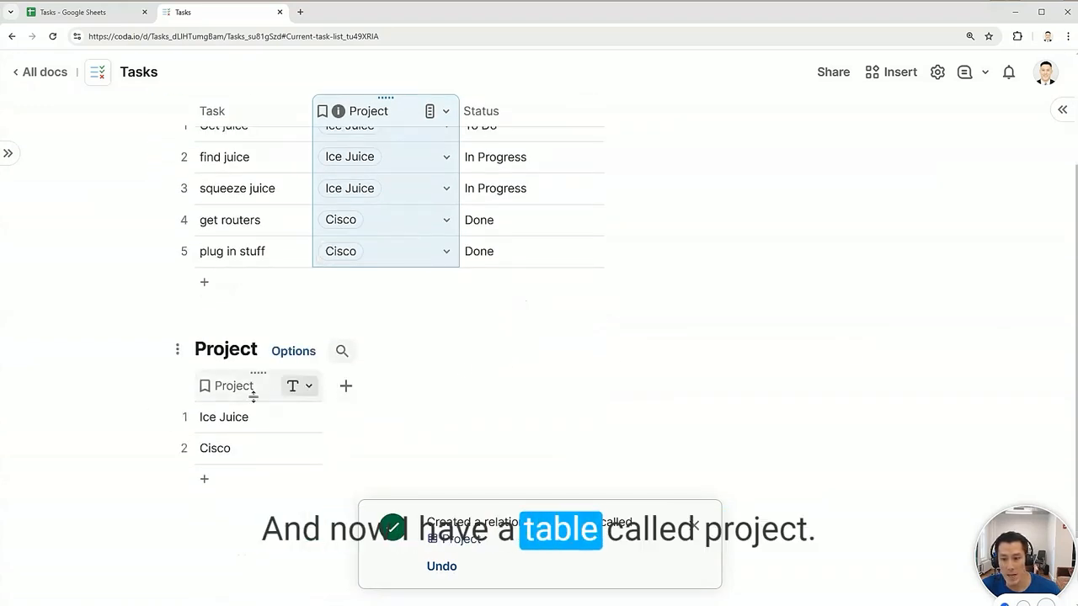
pyautogui.click(263, 451)
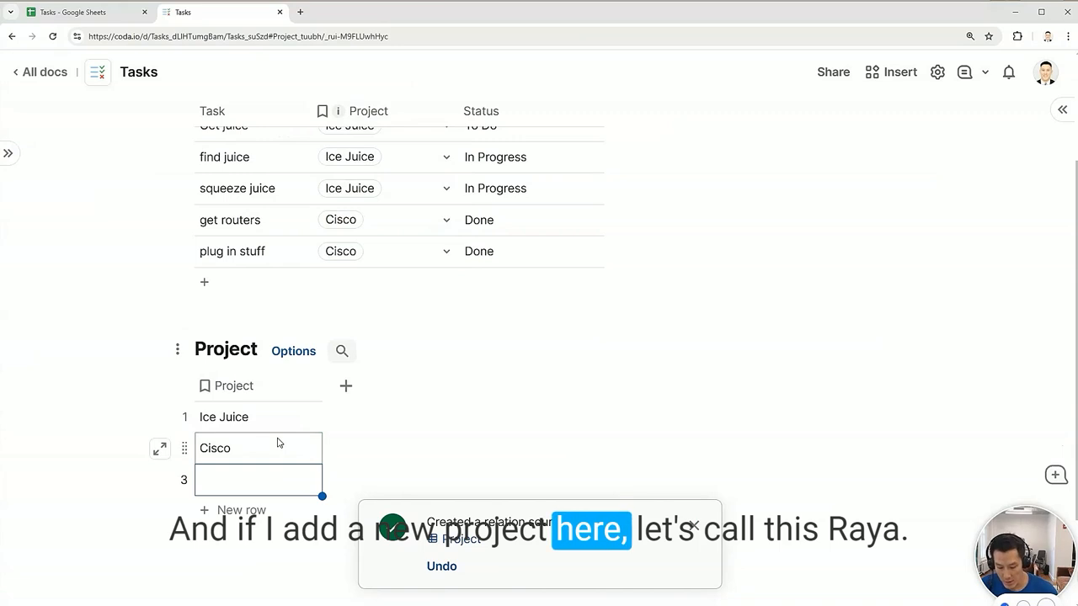
pyautogui.write('Raya')
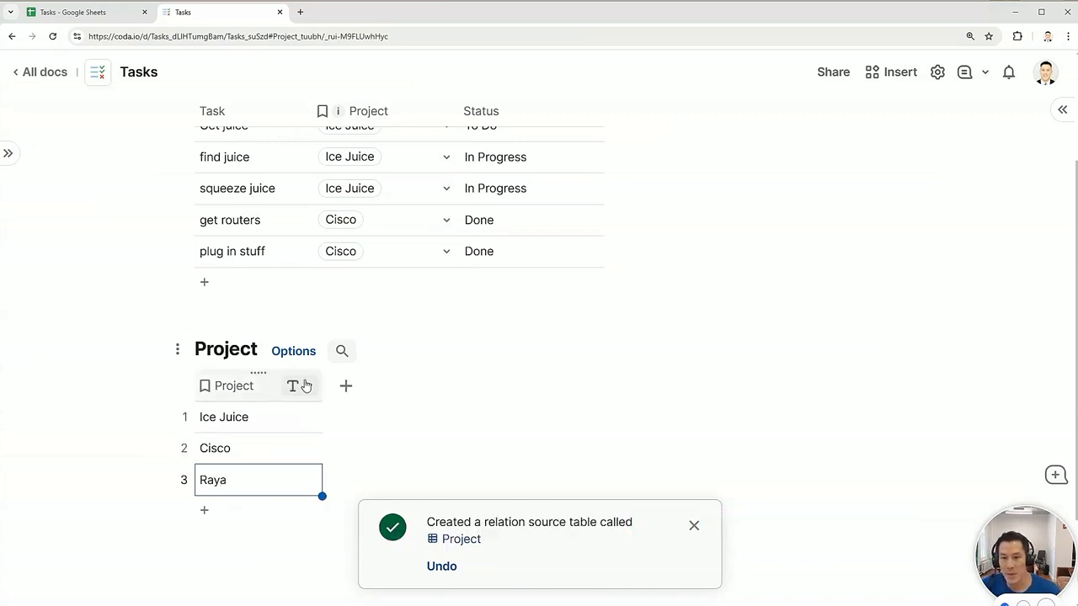
# Step: Add a "Project Description" column to the Project table with "sdfsdf" for Ice Juice, "sdfdsf" for Cisco and "sdf" for Raya
pyautogui.click(346, 386)
pyautogui.write('Project Description')
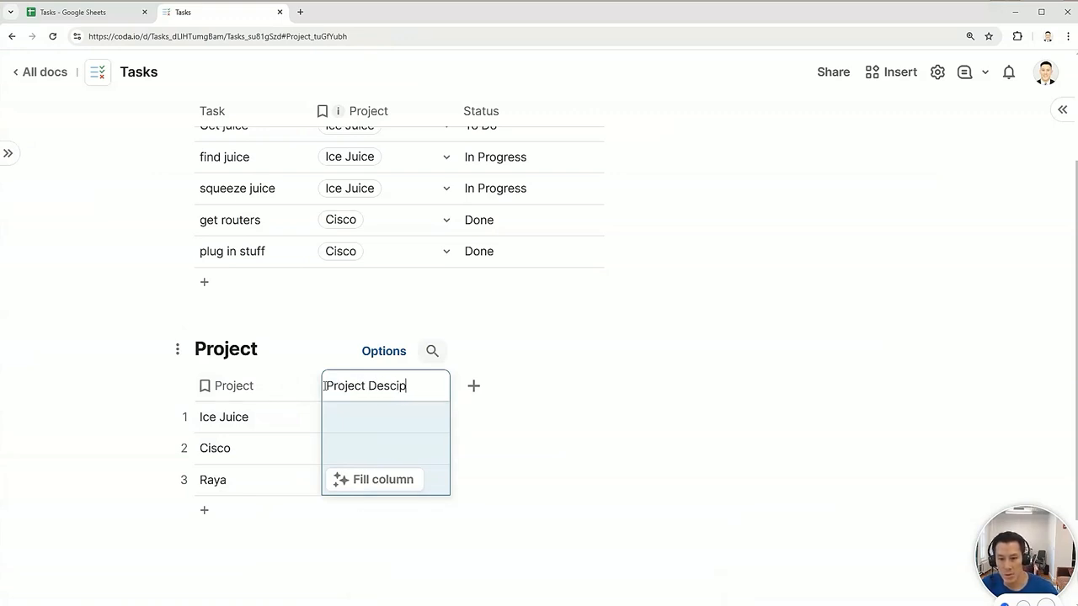
pyautogui.click(371, 431)
pyautogui.write('sdf')
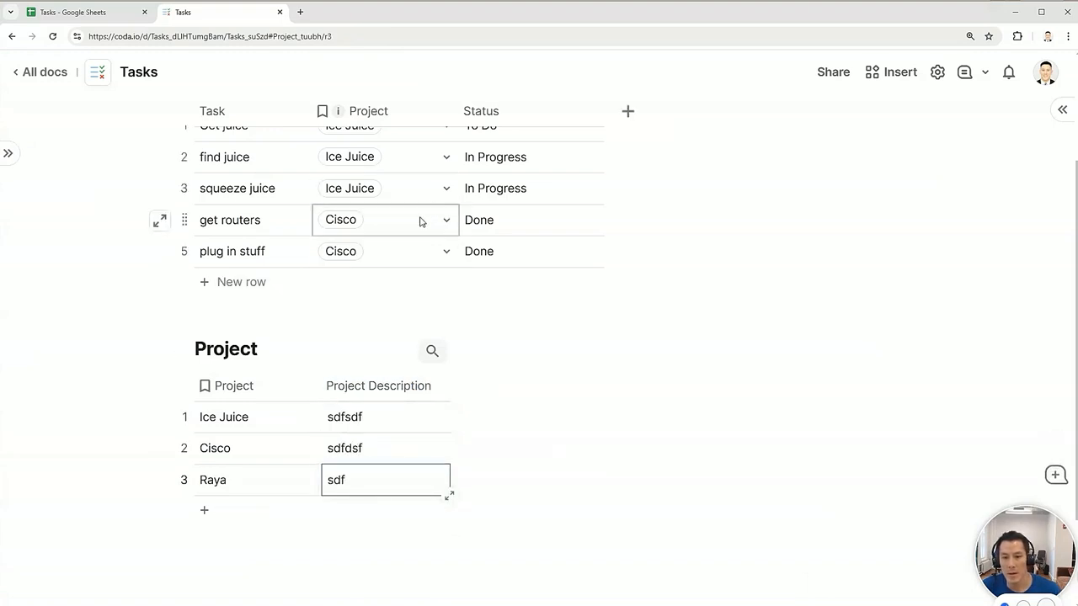
# Step: Check the project choices offered for the find juice task and preview the Ice Juice project's description
pyautogui.click(421, 220)
pyautogui.scroll(2, 418, 227)
pyautogui.click(443, 322)
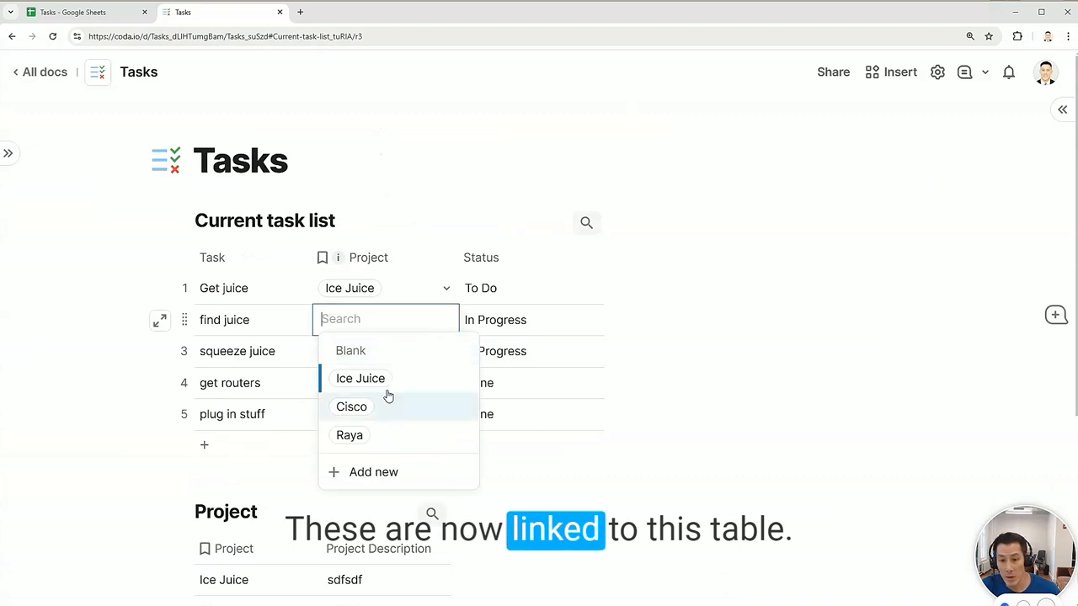
pyautogui.click(533, 320)
pyautogui.moveTo(371, 327)
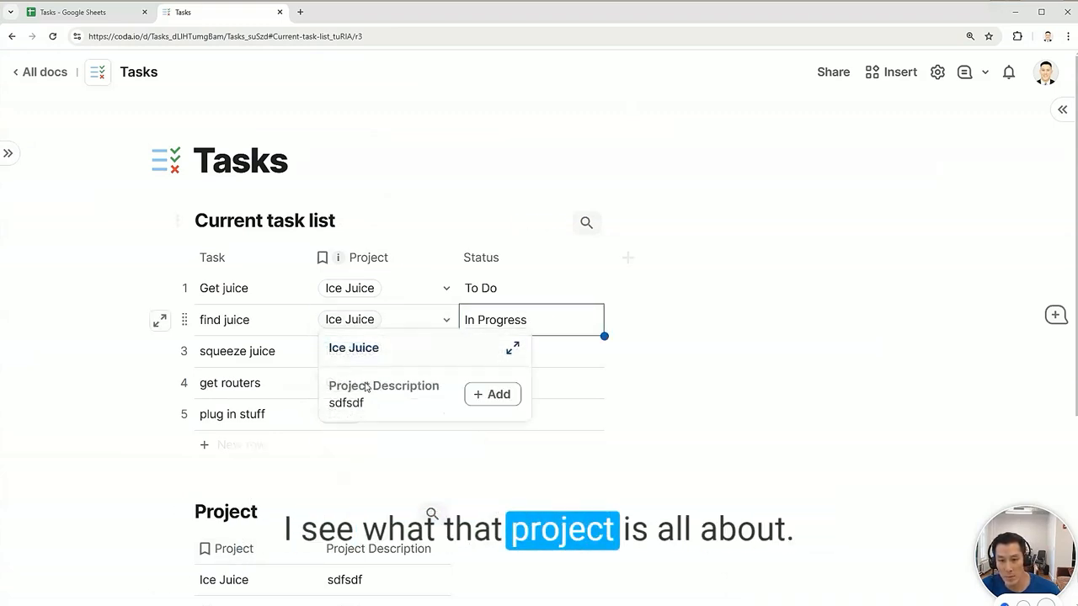
# Step: Convert the Status column to a relation with a new table named Status, located below the current table
pyautogui.click(570, 287)
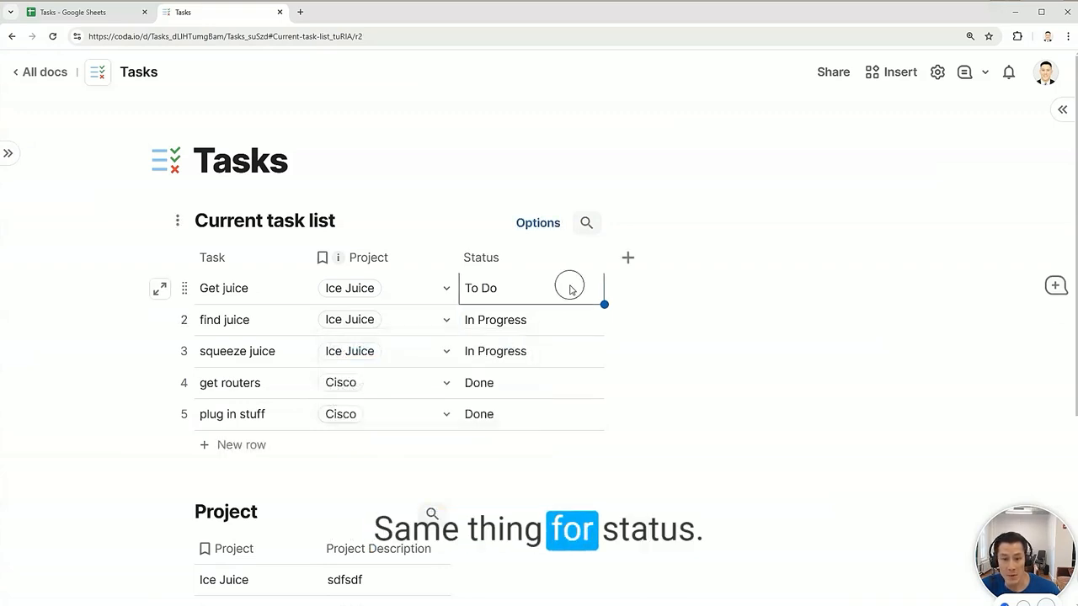
pyautogui.click(582, 257)
pyautogui.click(638, 315)
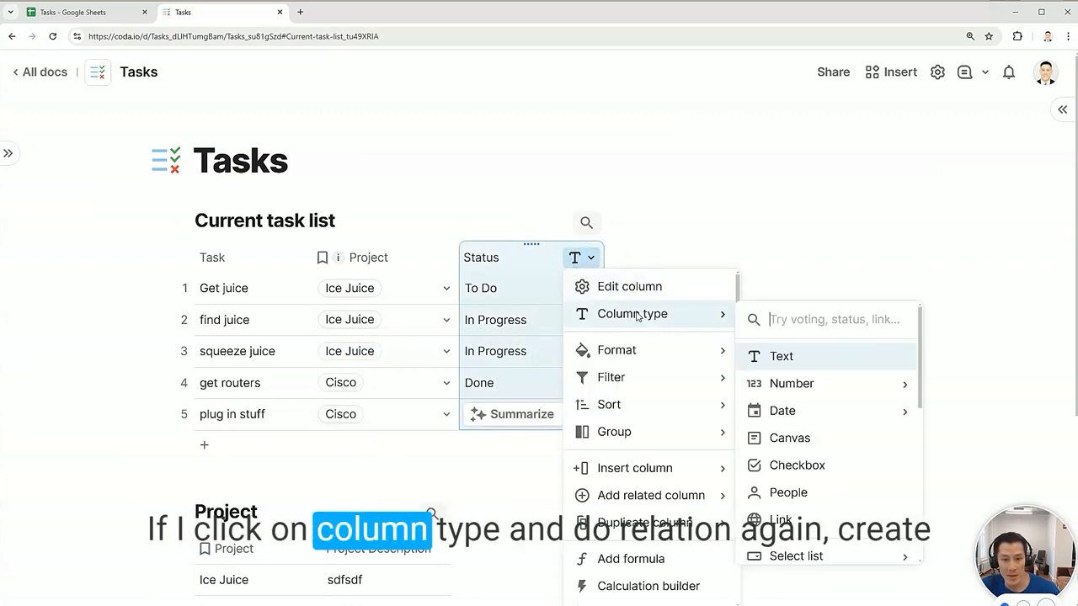
pyautogui.write('rel')
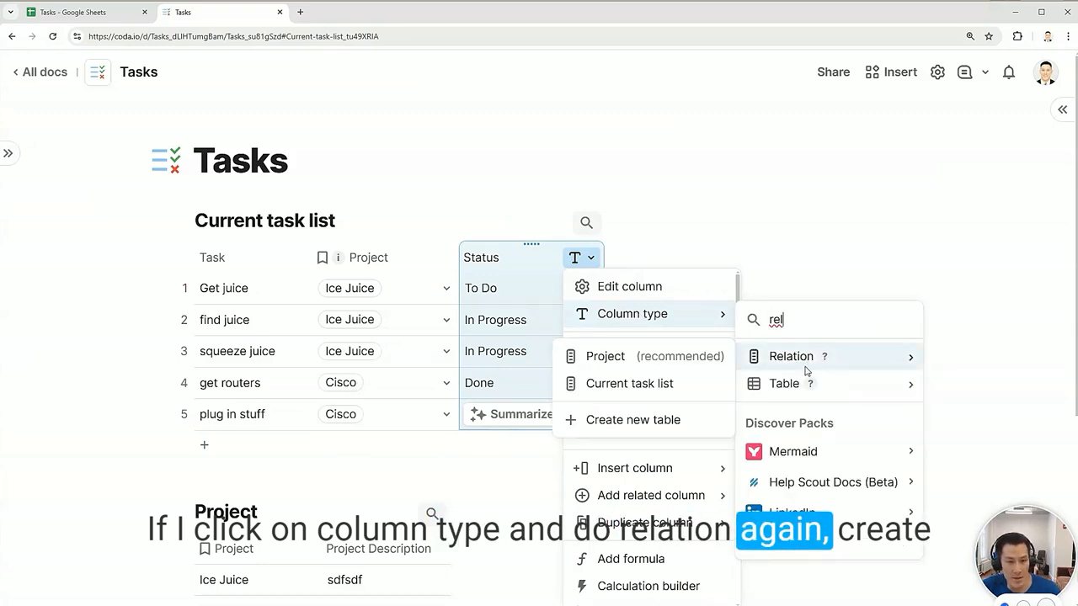
pyautogui.click(657, 421)
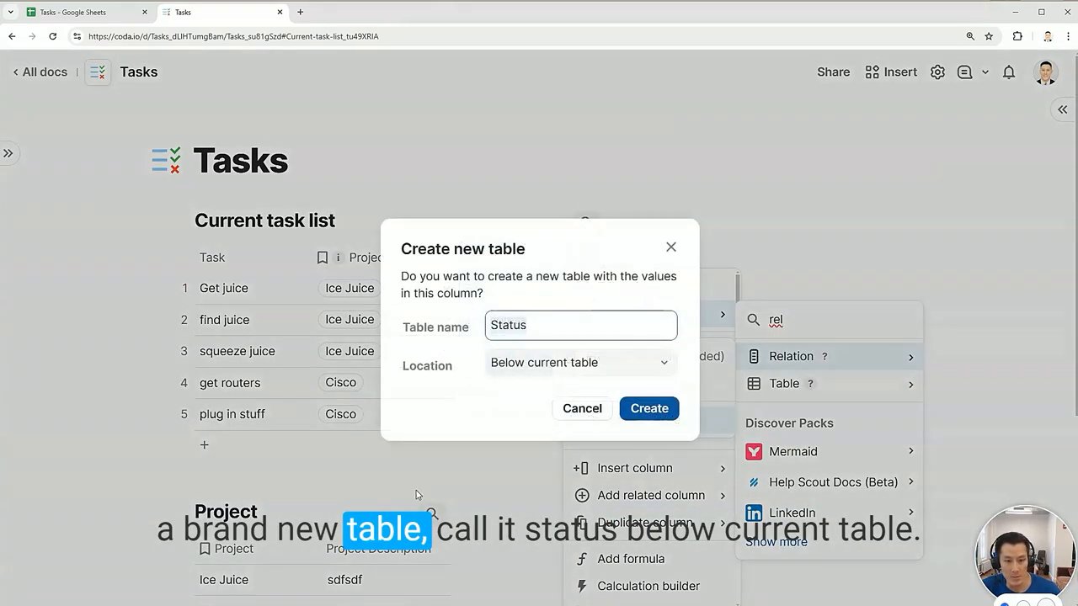
pyautogui.click(649, 408)
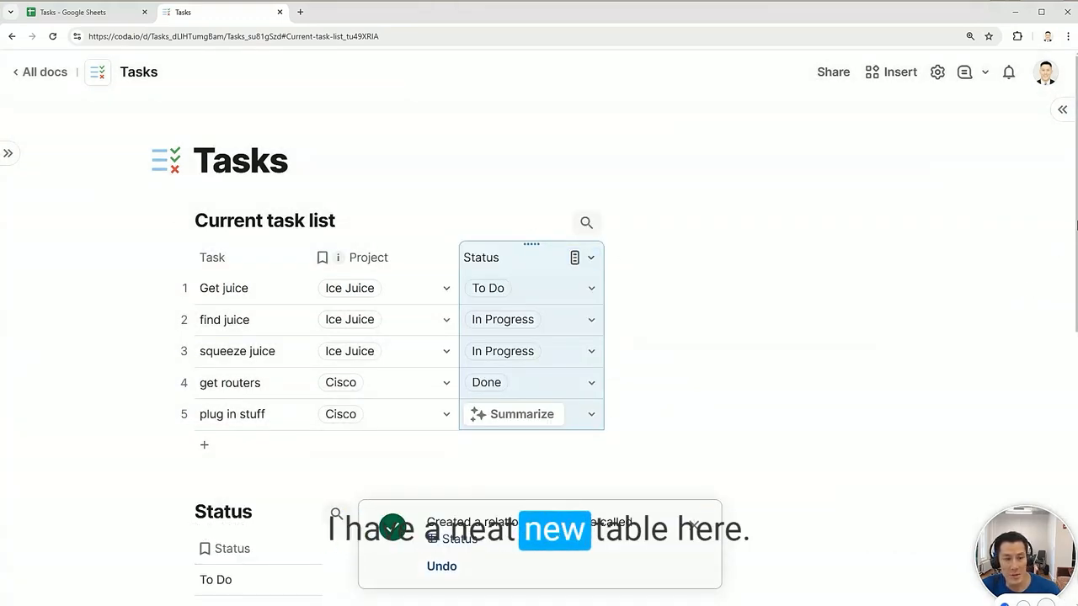
# Step: Add a "Blocked" status to the Status table and check the status choices for the plug in stuff task
pyautogui.scroll(-3, 728, 362)
pyautogui.click(229, 421)
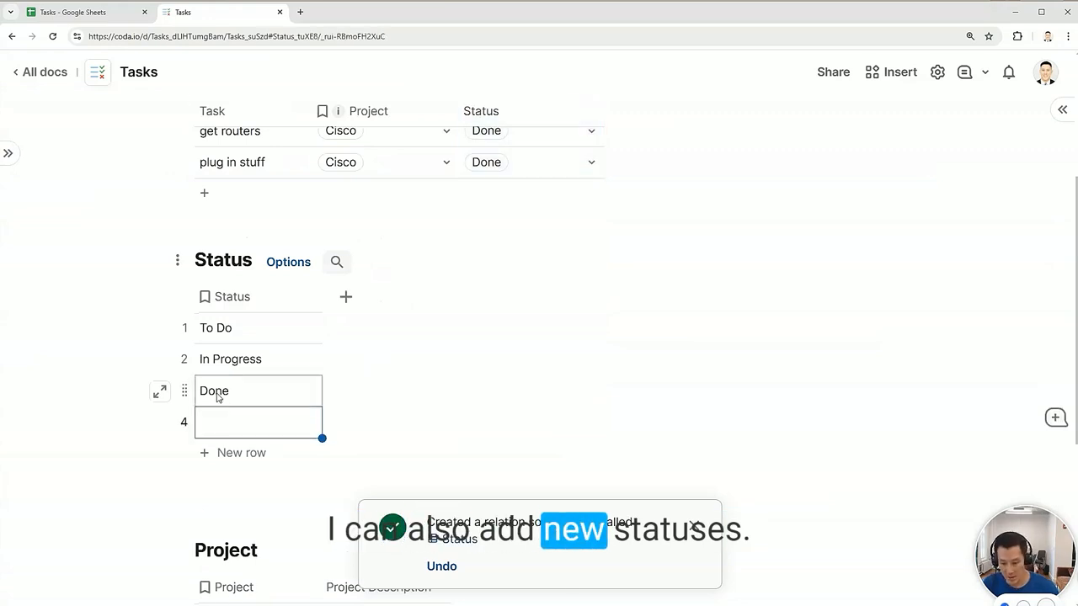
pyautogui.write('Blocked')
pyautogui.scroll(3, 551, 283)
pyautogui.click(584, 412)
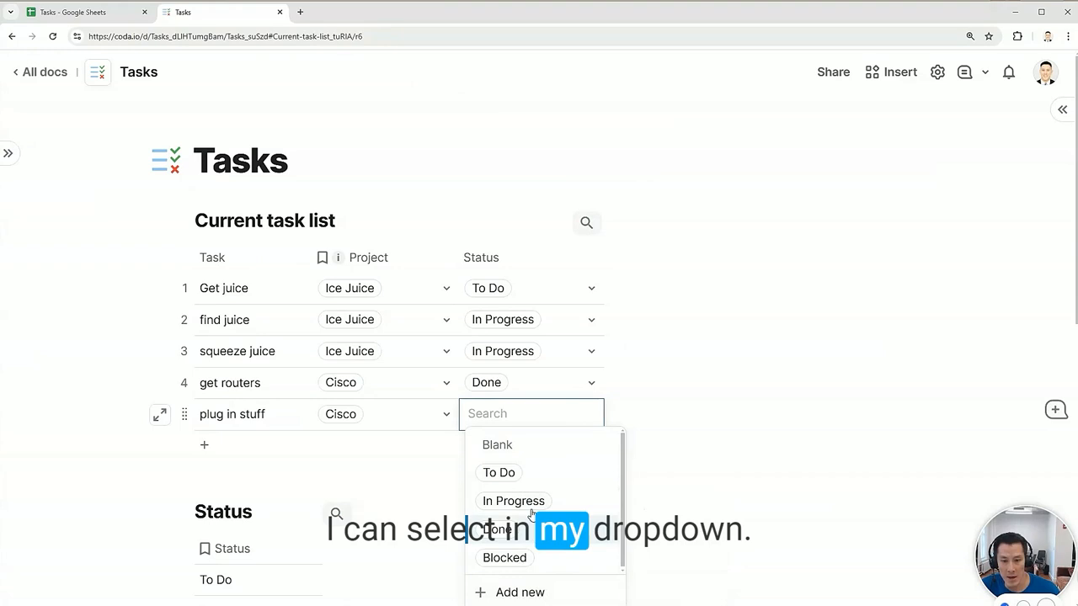
# Step: Add a column named "Definition" to the Status table
pyautogui.click(264, 548)
pyautogui.click(345, 549)
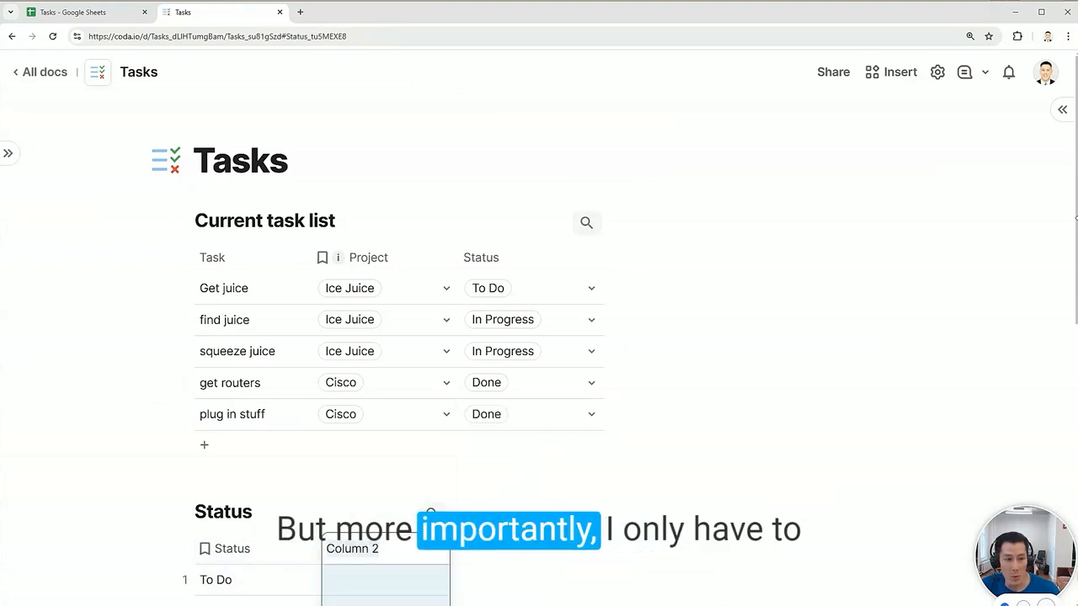
pyautogui.scroll(-2, 432, 512)
pyautogui.write('S')
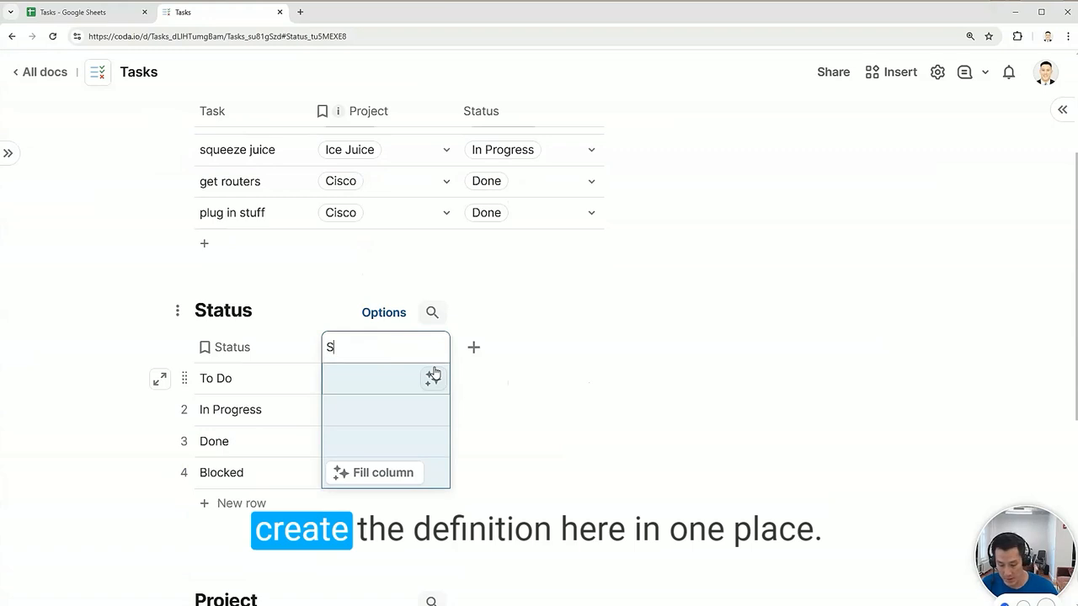
pyautogui.press('BackSpace')
pyautogui.write('Definition')
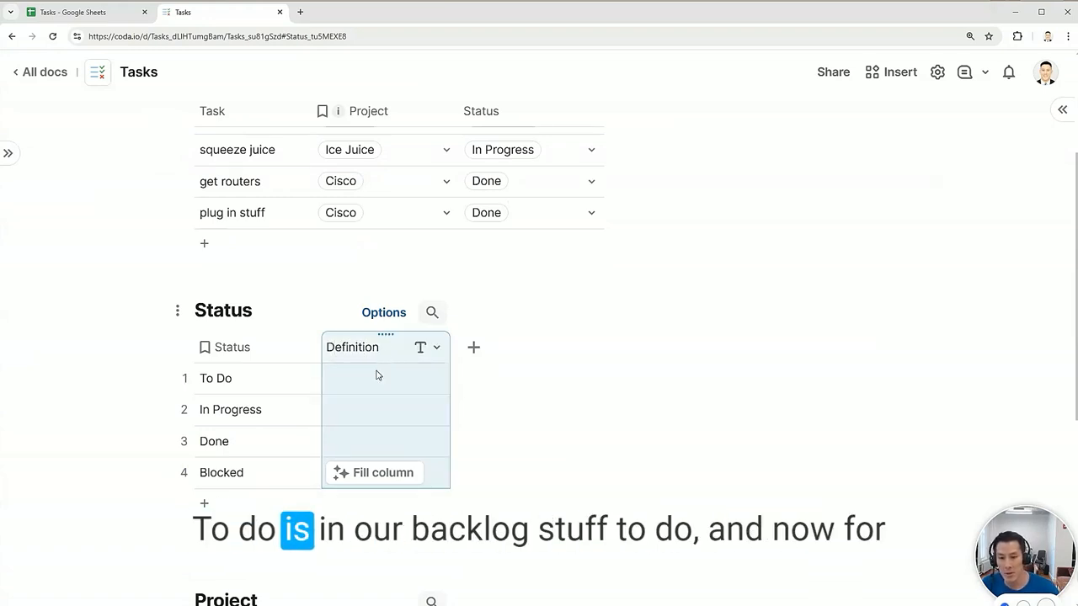
# Step: Define To Do as "in our backlog" and In Progress as "Stuff to do", and preview the In Progress definition from the task list
pyautogui.click(375, 378)
pyautogui.write('in our backlog')
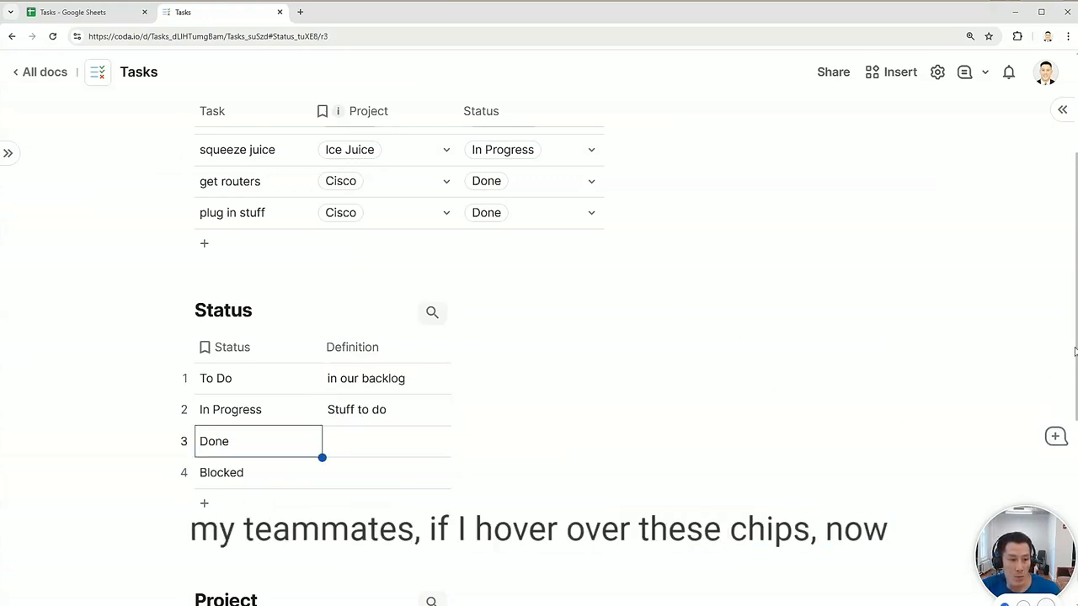
pyautogui.scroll(3, 794, 356)
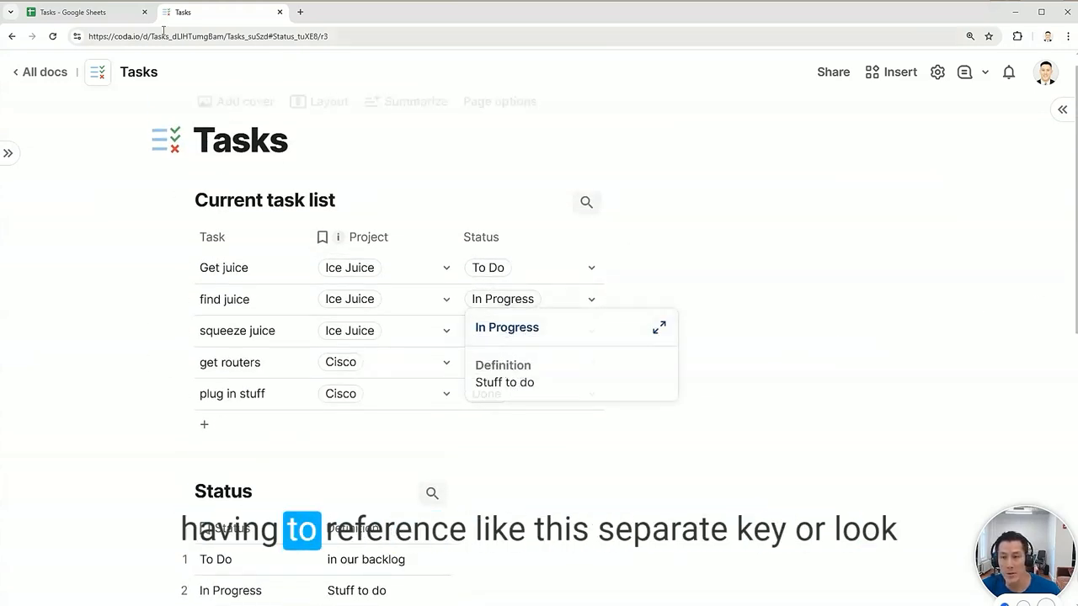
# Step: Switch to the Tasks spreadsheet in Google Sheets and review the status definitions on Sheet2 and in the Status header's note on Sheet1
pyautogui.click(85, 13)
pyautogui.click(276, 321)
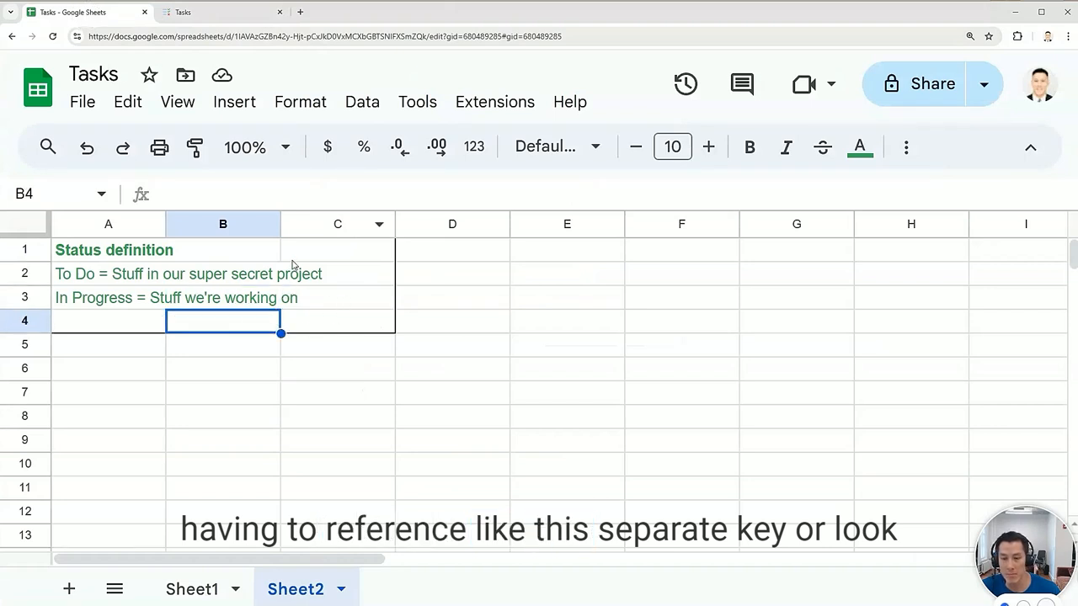
pyautogui.click(192, 589)
pyautogui.moveTo(390, 252)
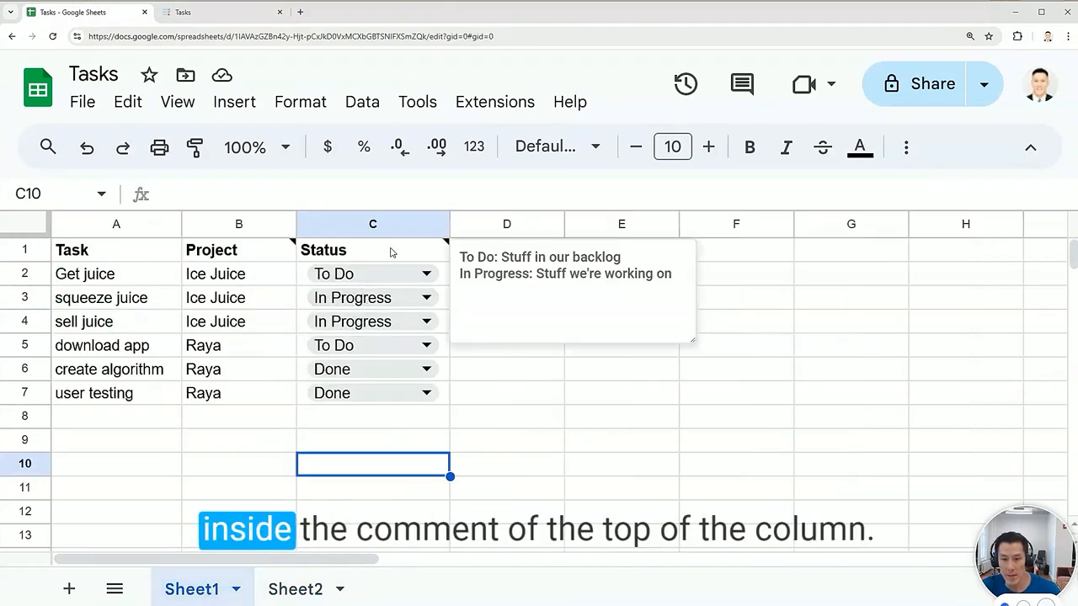
pyautogui.click(379, 256)
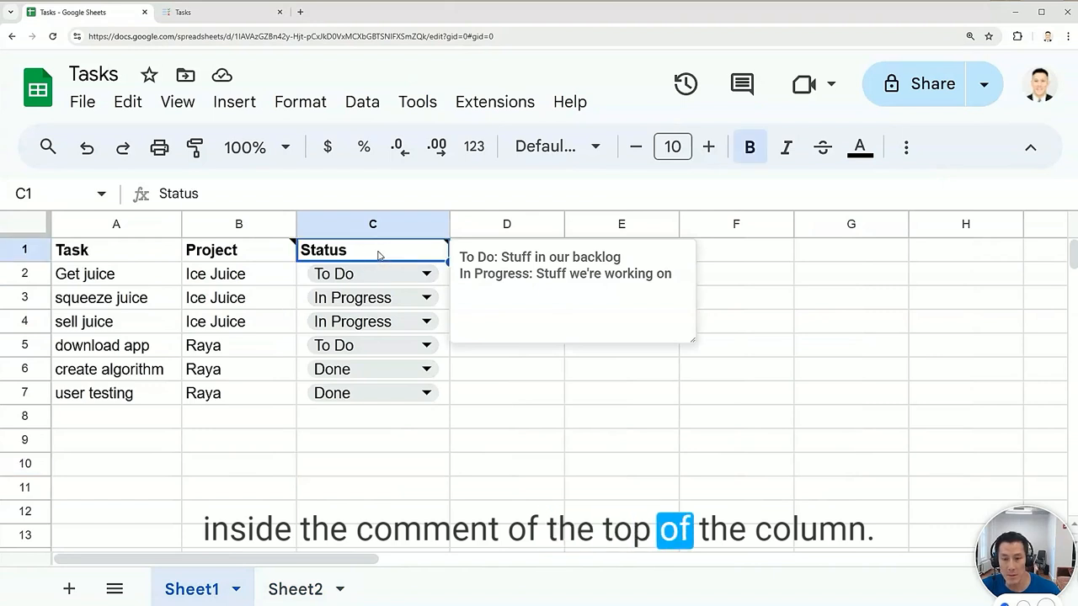
# Step: Return to the Tasks doc in Coda, review the Status table's definitions and show the column type choices for the task list's Status column
pyautogui.click(240, 13)
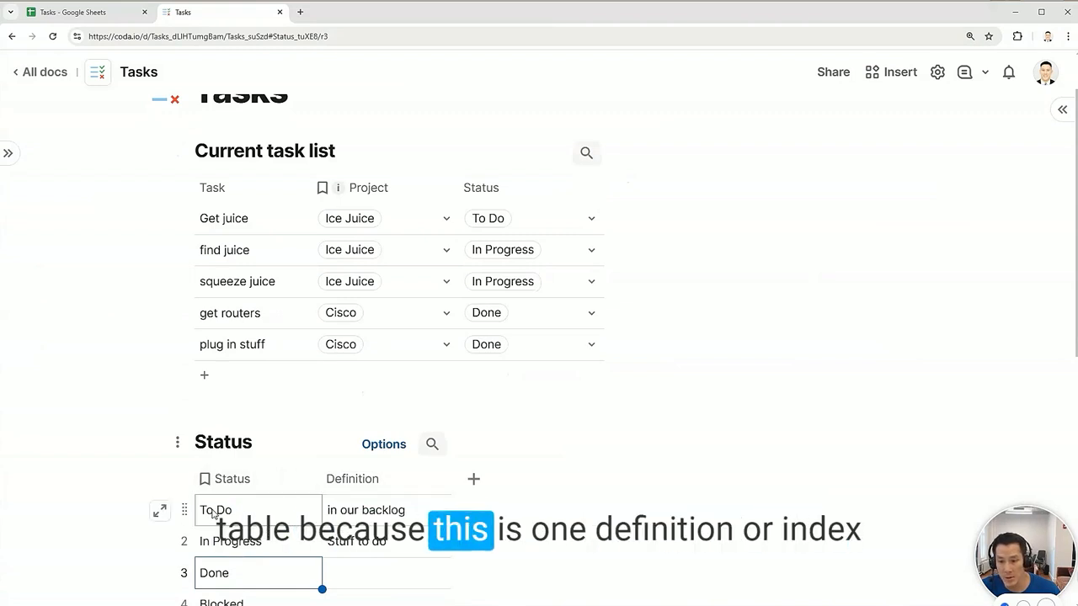
pyautogui.scroll(-1, 337, 472)
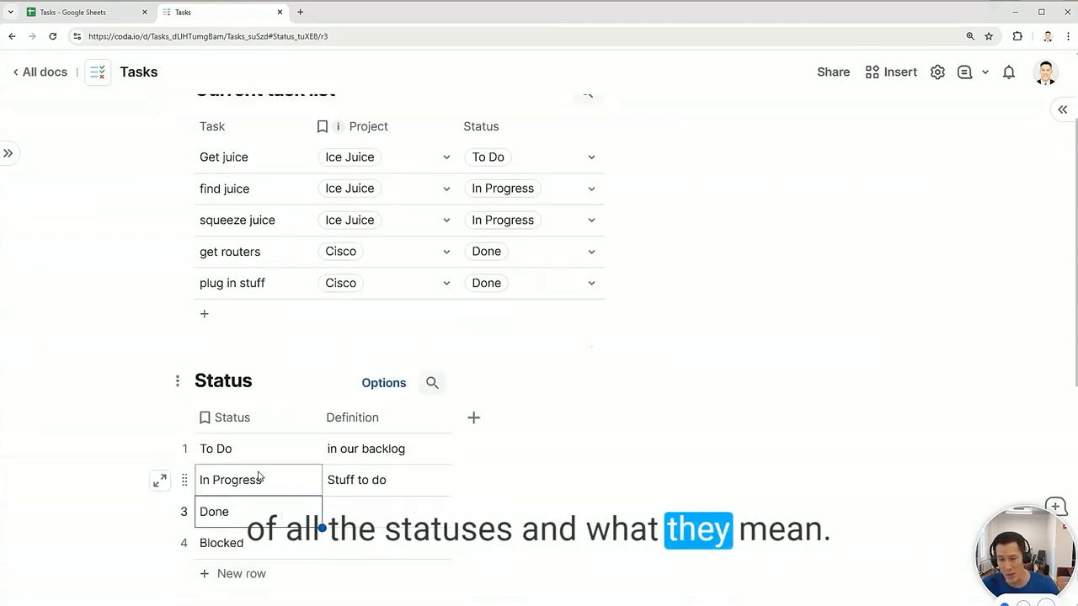
pyautogui.click(410, 161)
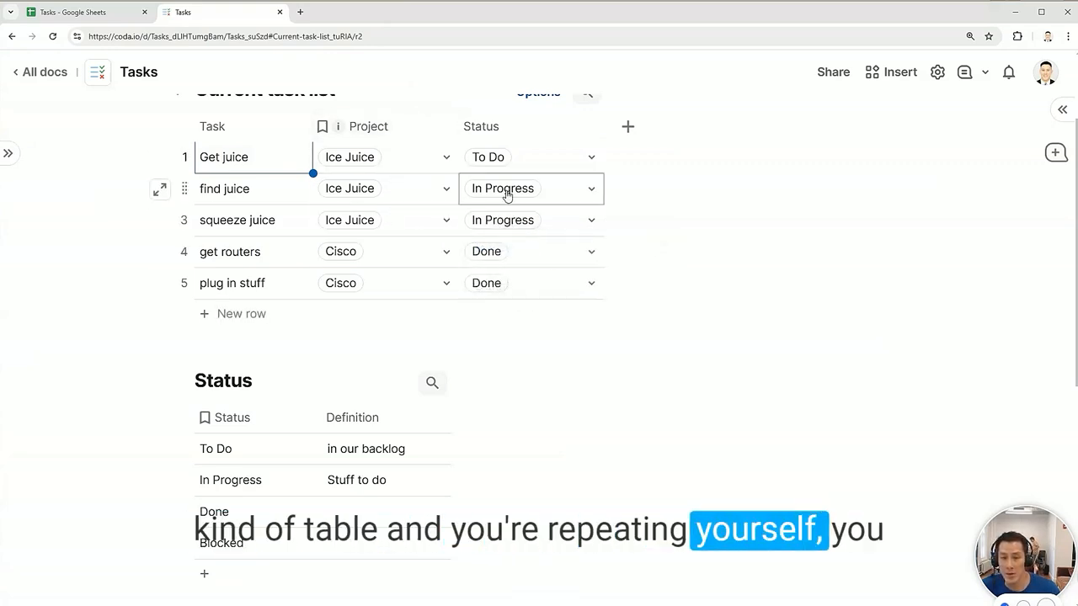
pyautogui.click(587, 127)
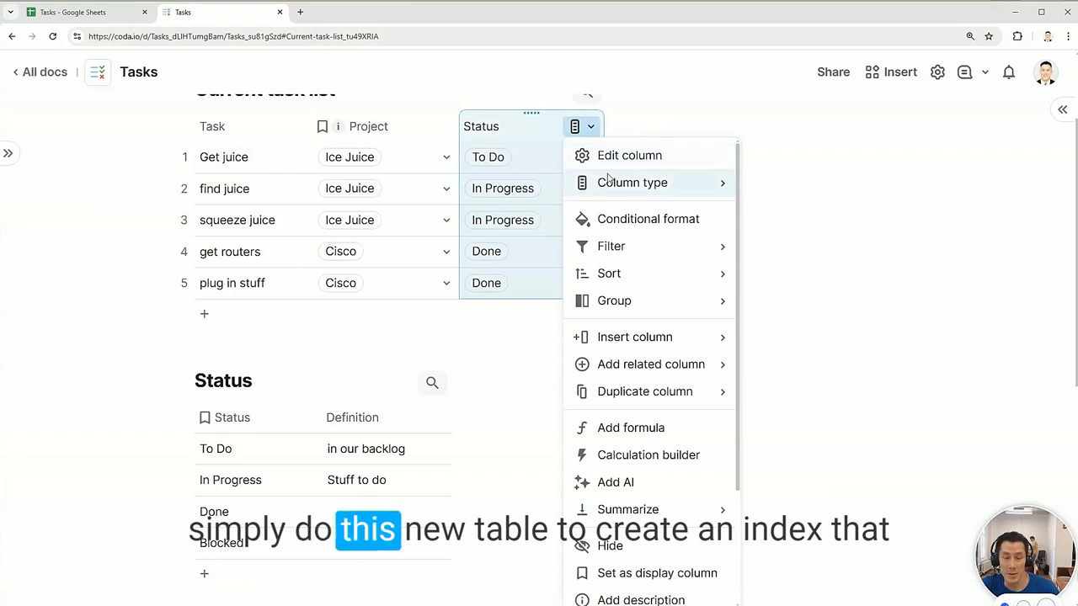
pyautogui.moveTo(616, 193)
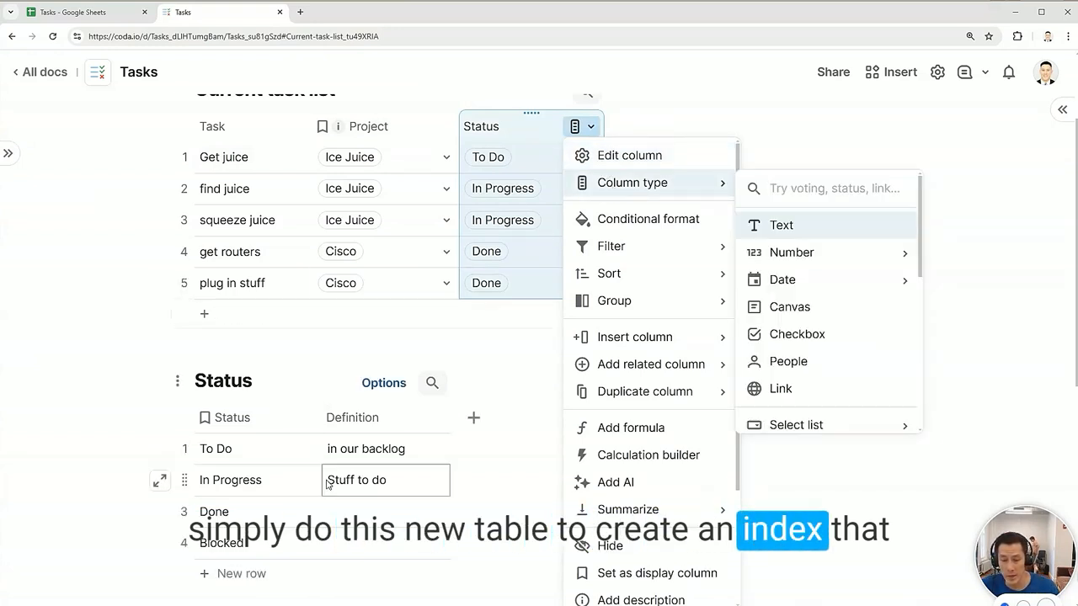